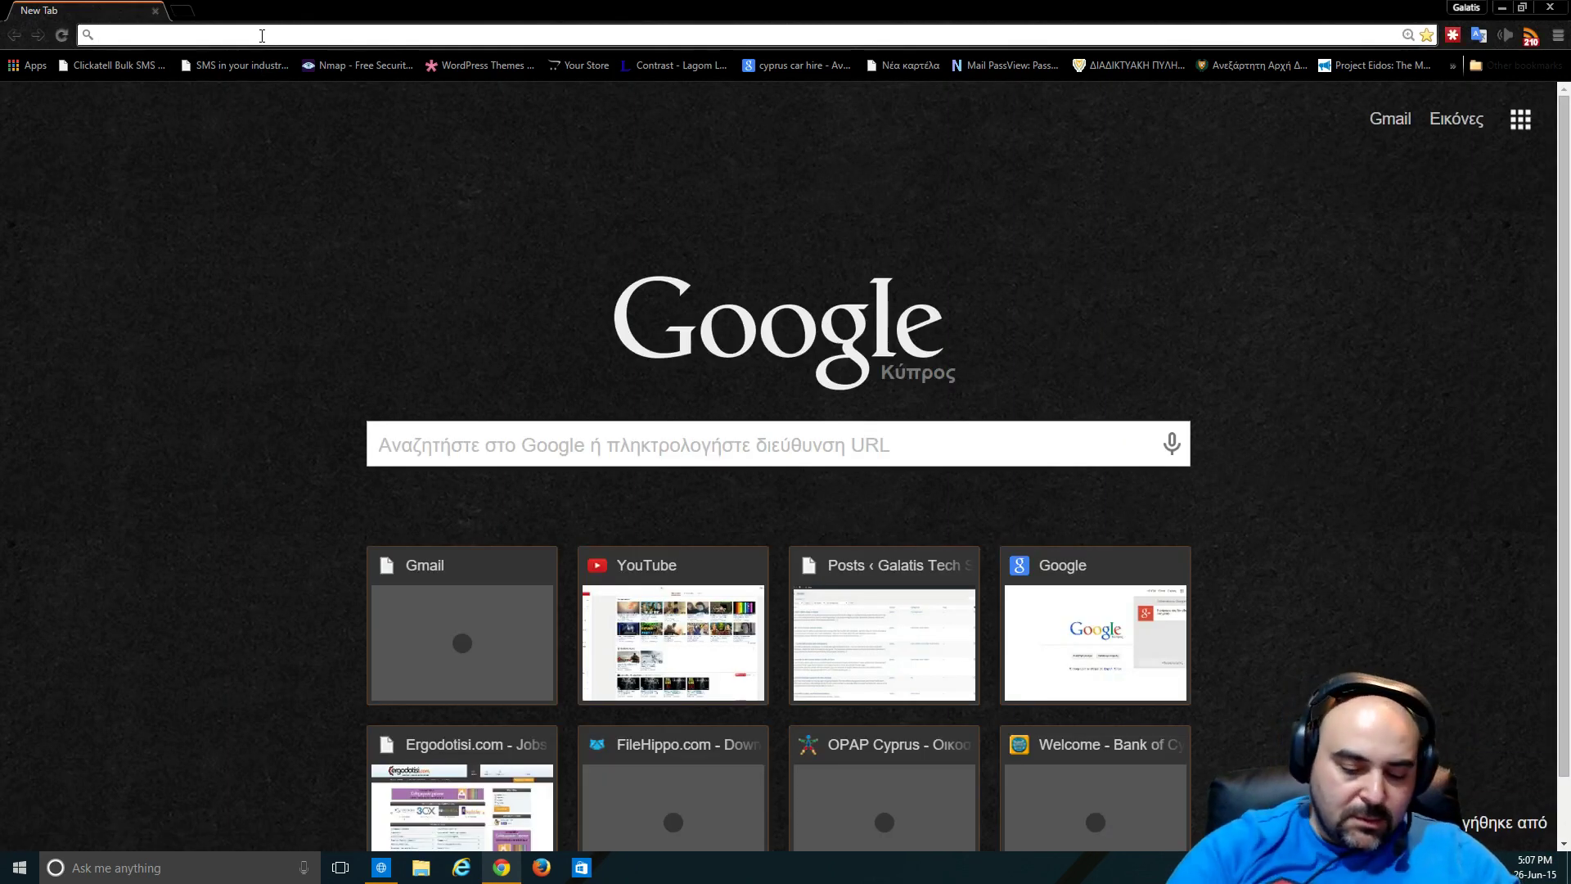
- Search the web for retropie, open The RetroPie Project site on petRockBlog and go to its Downloads page
text(retropie)
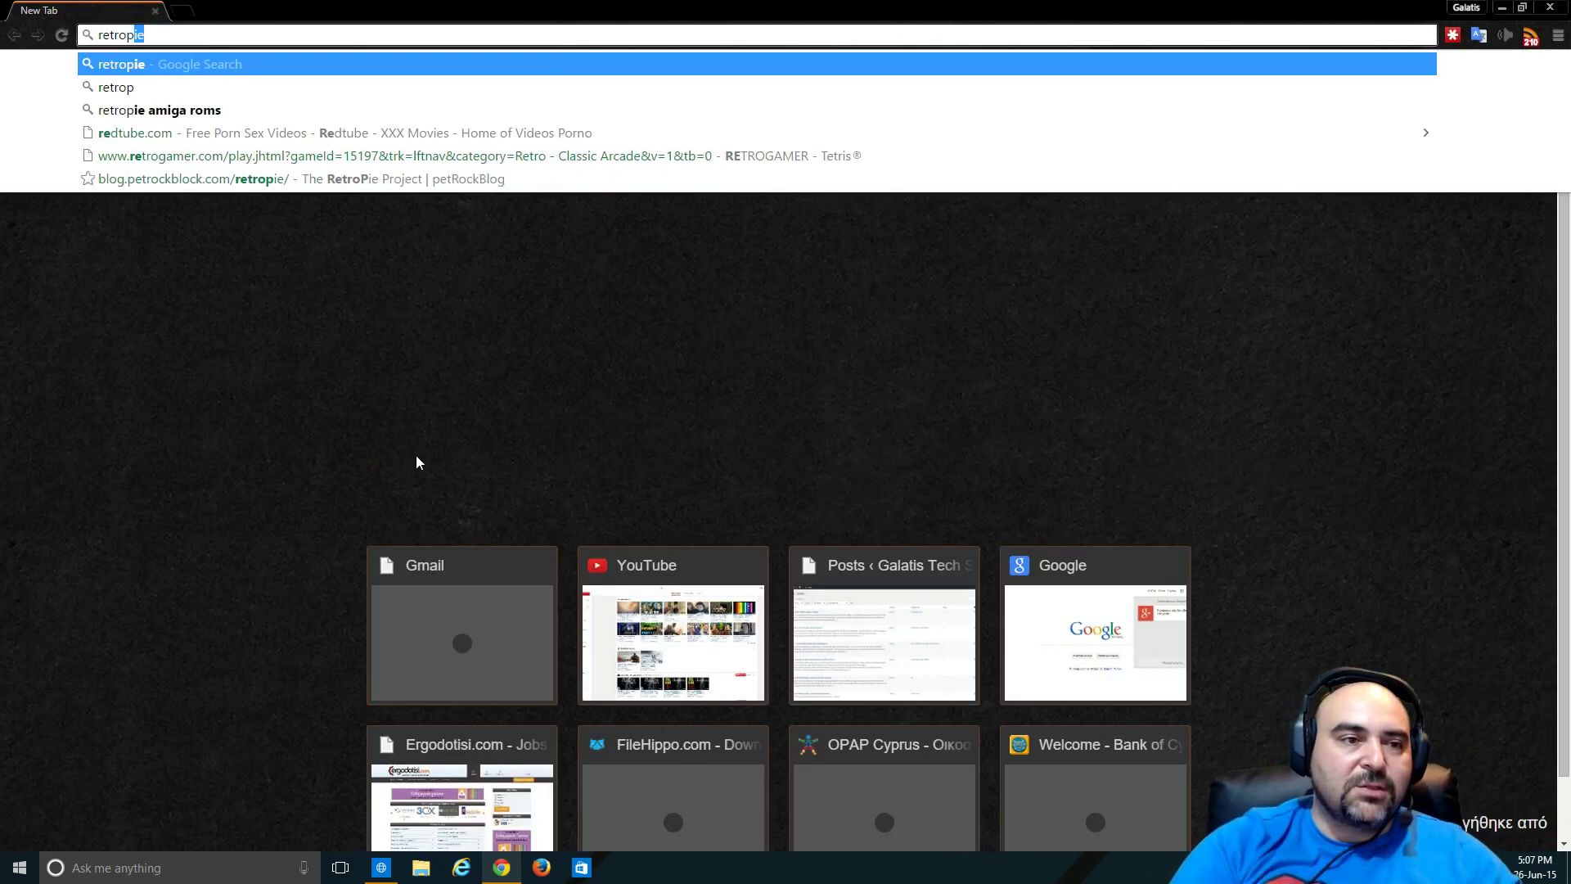
key(Return)
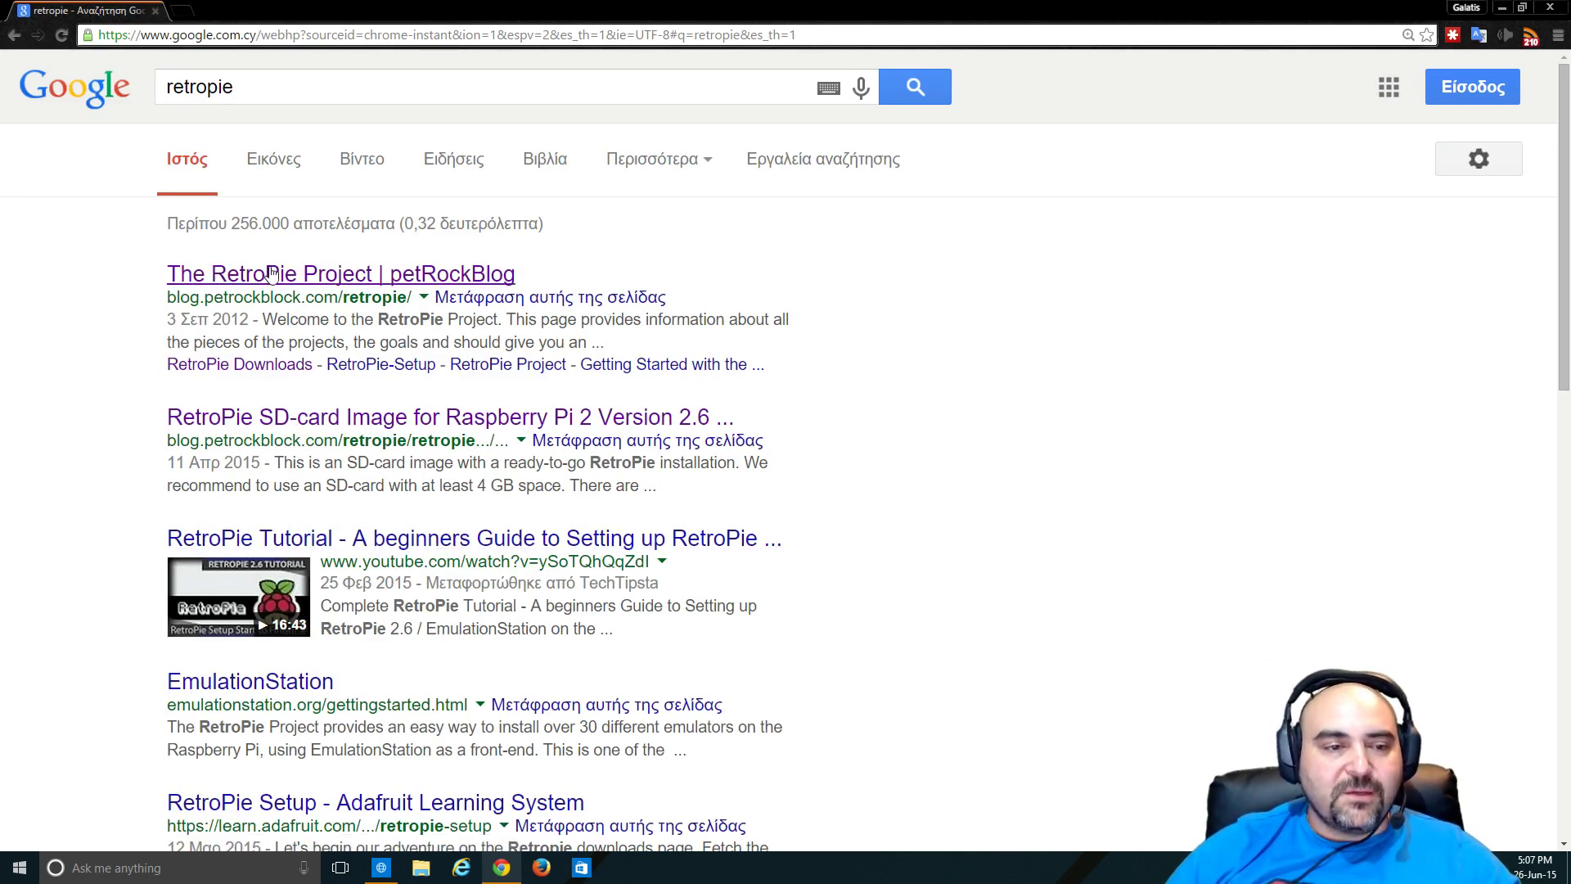
click(299, 284)
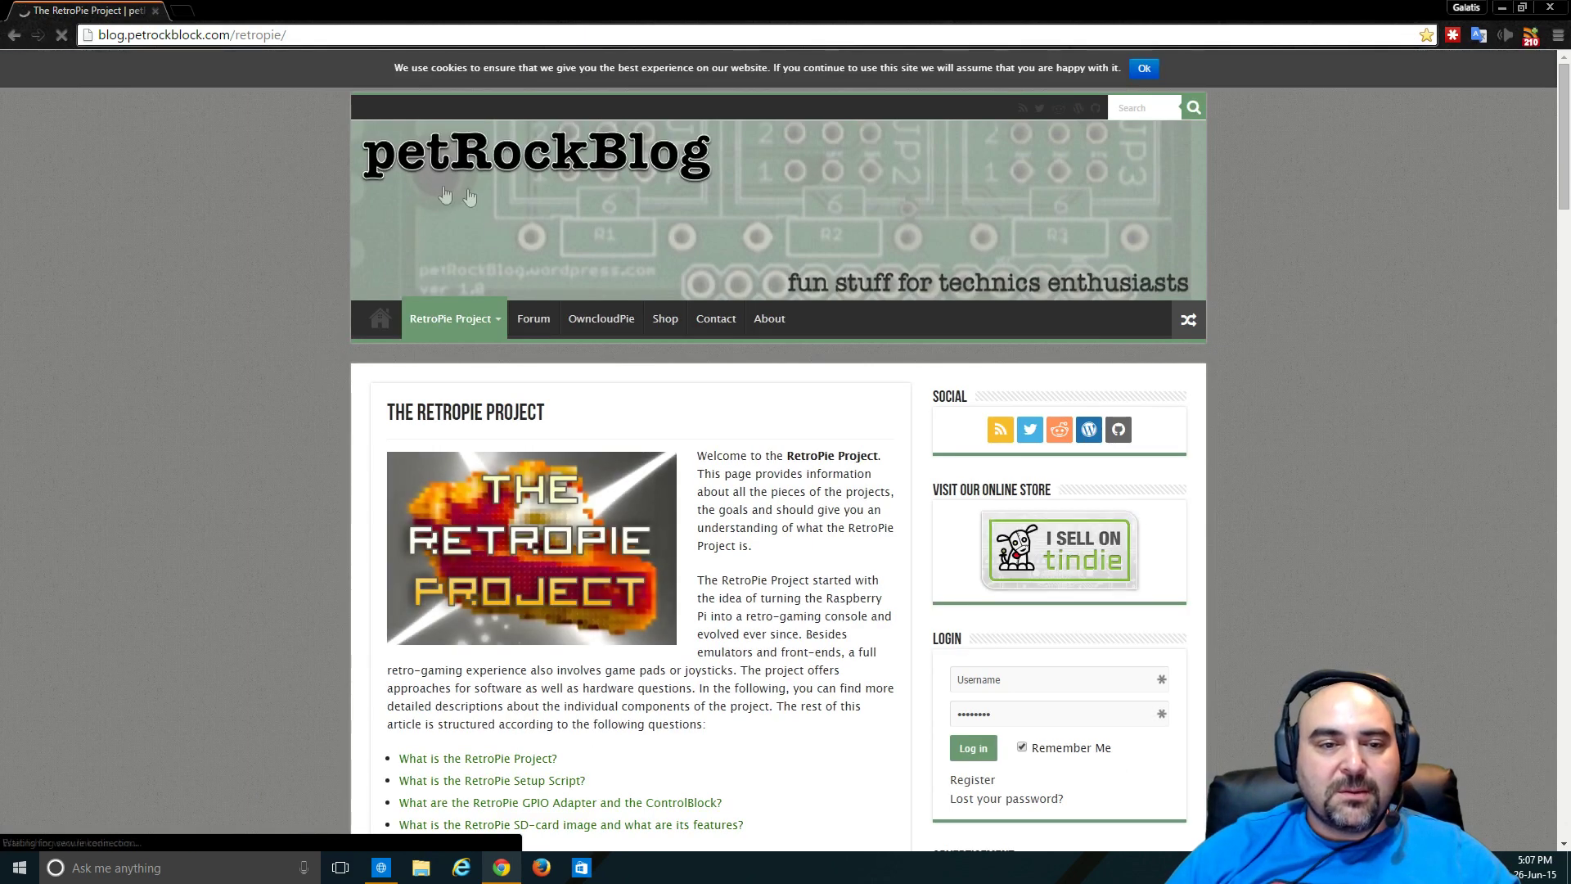
mouse_move(489, 325)
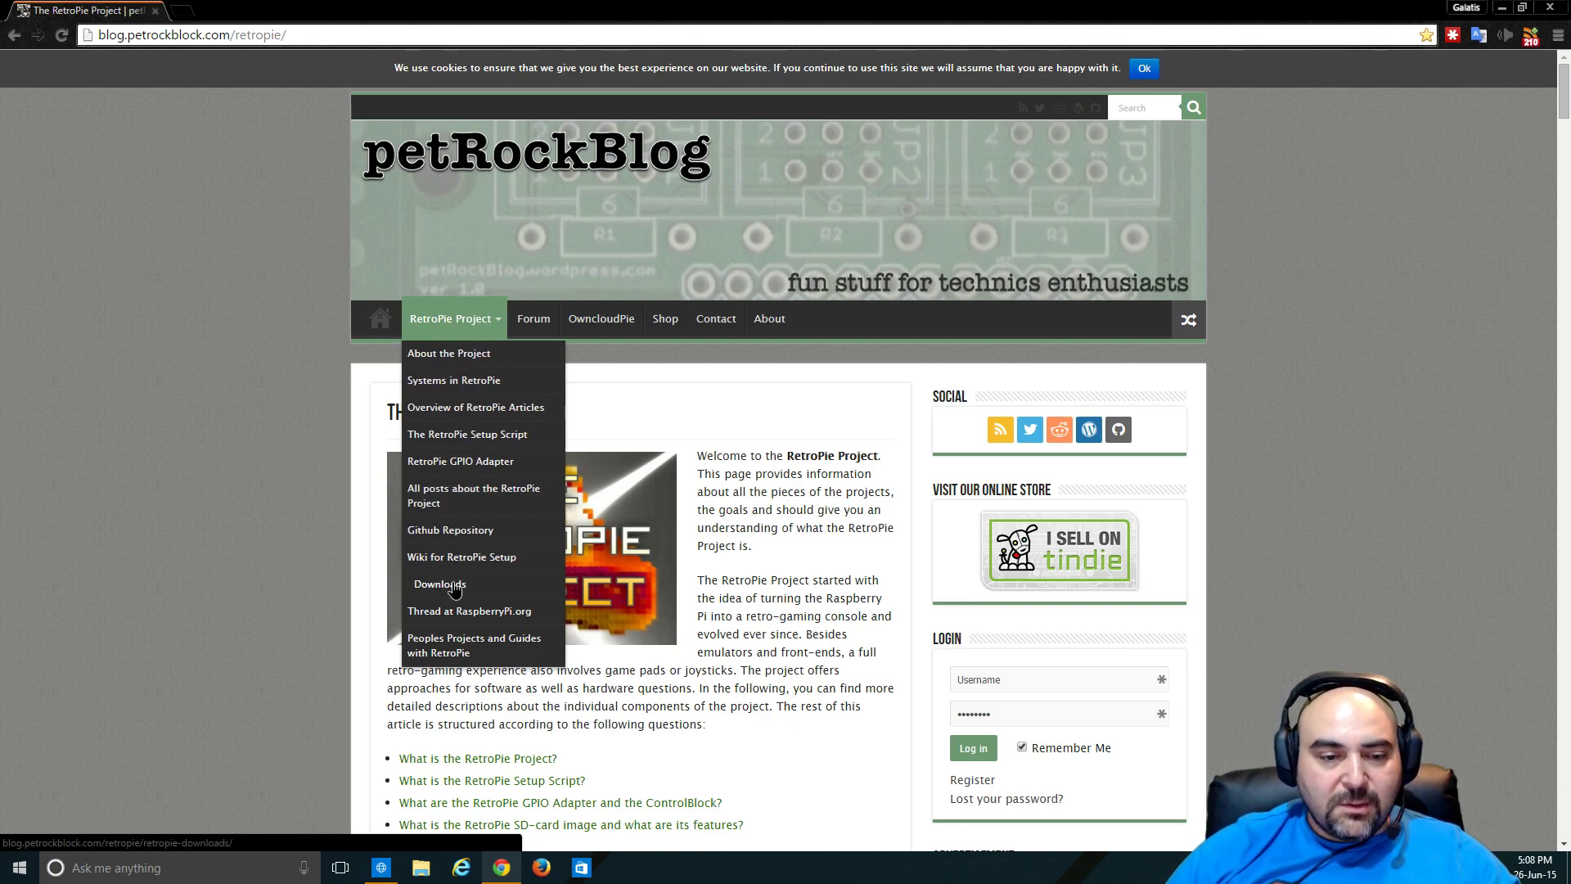
click(489, 588)
- Start downloading the RetroPie SD-card image for Raspberry Pi 2 Version 2.6, and cancel the download
scroll(489, 588, down, 3)
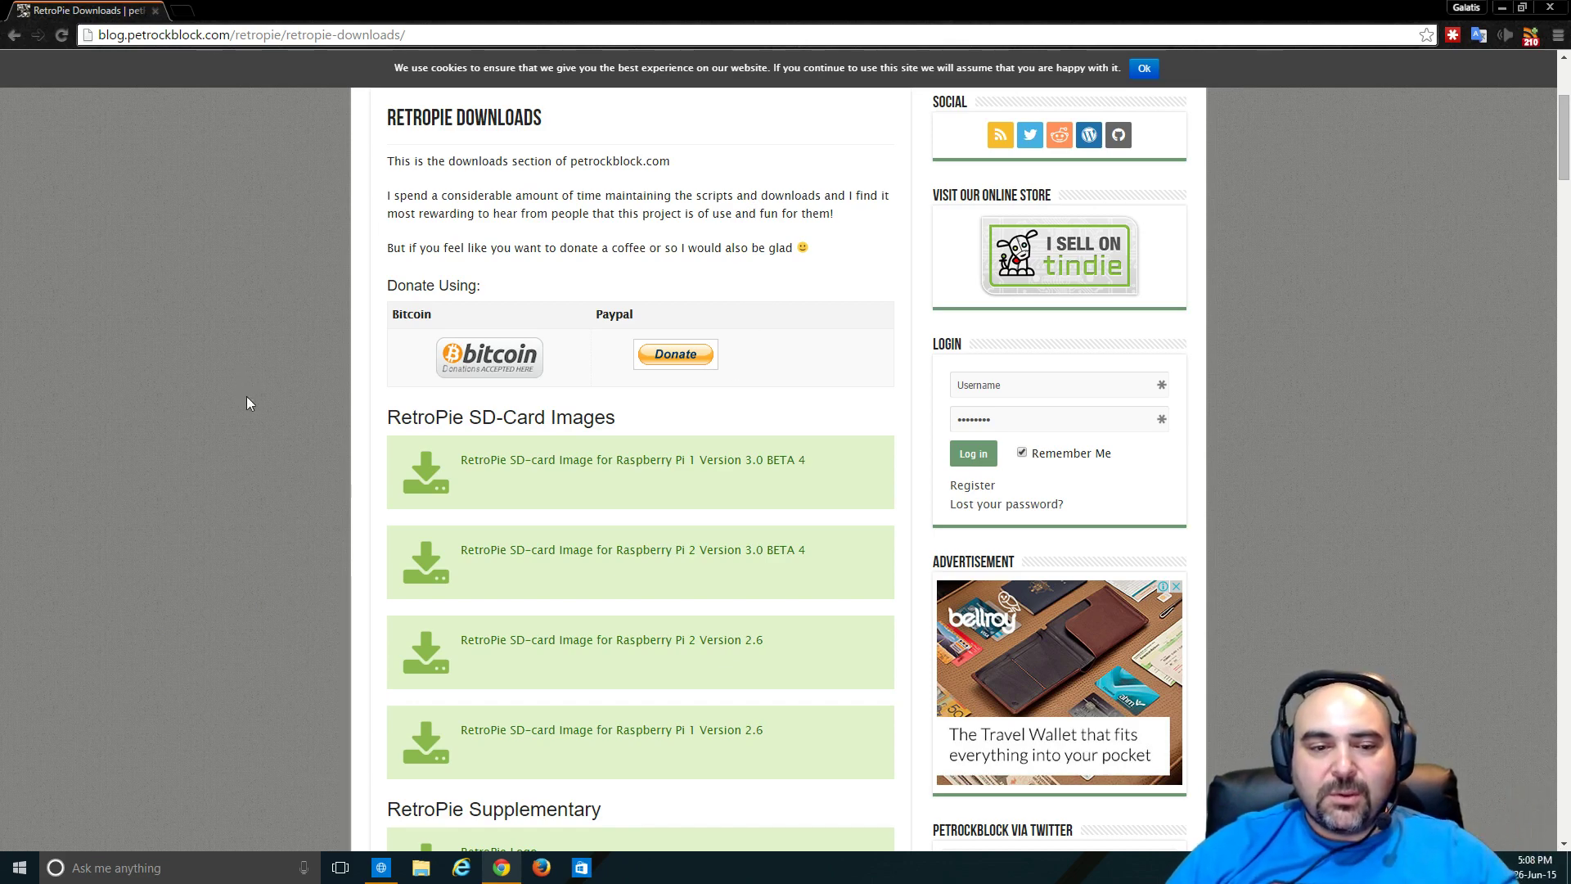
scroll(519, 449, down, 2)
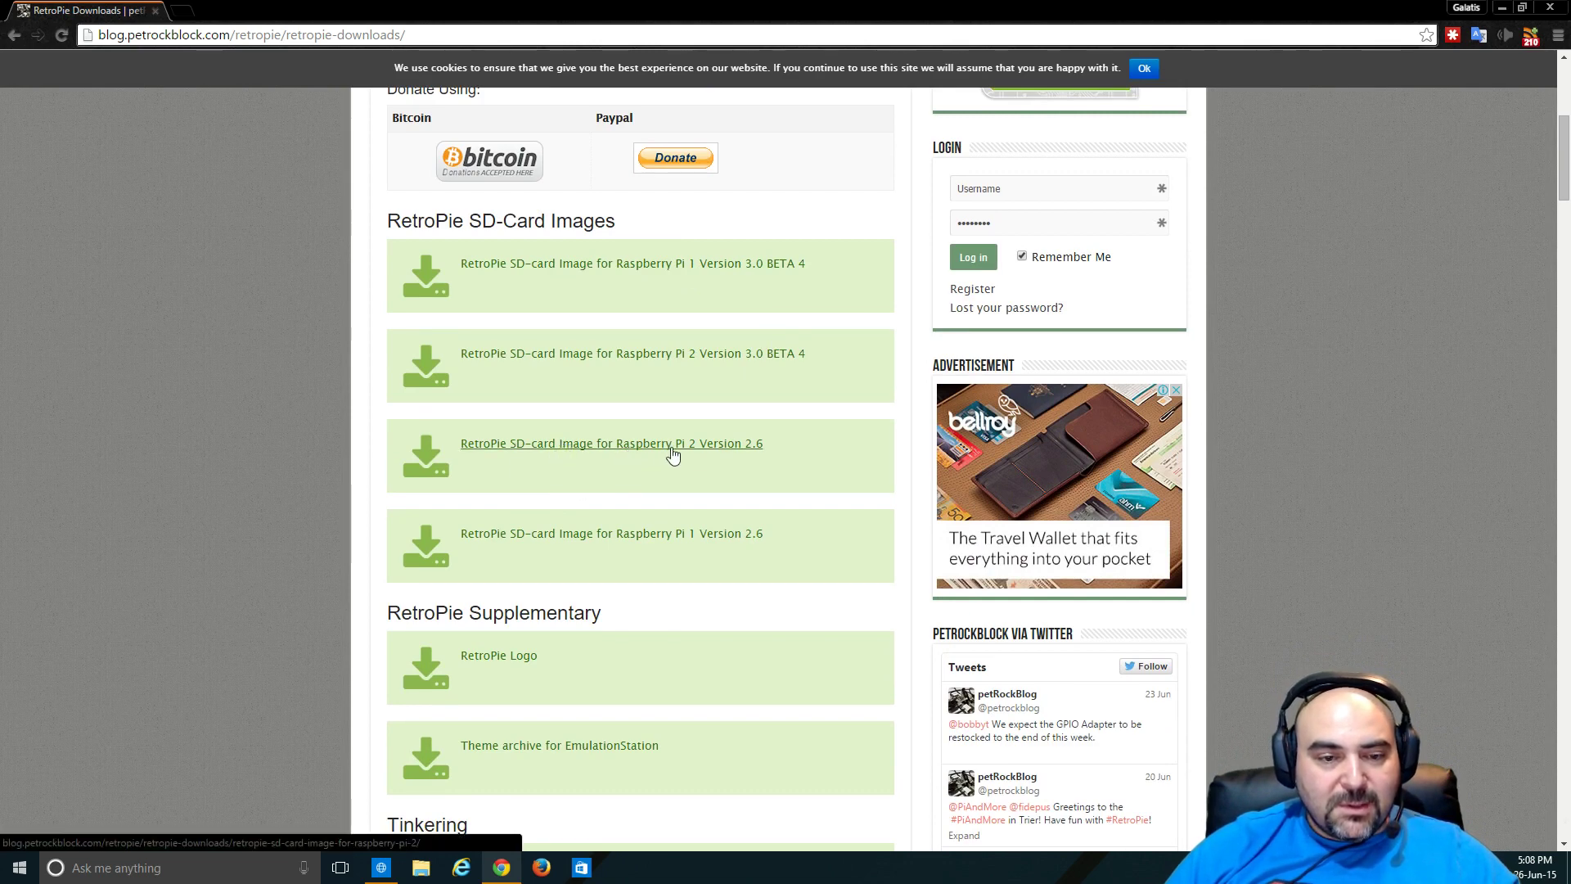
click(732, 448)
click(674, 563)
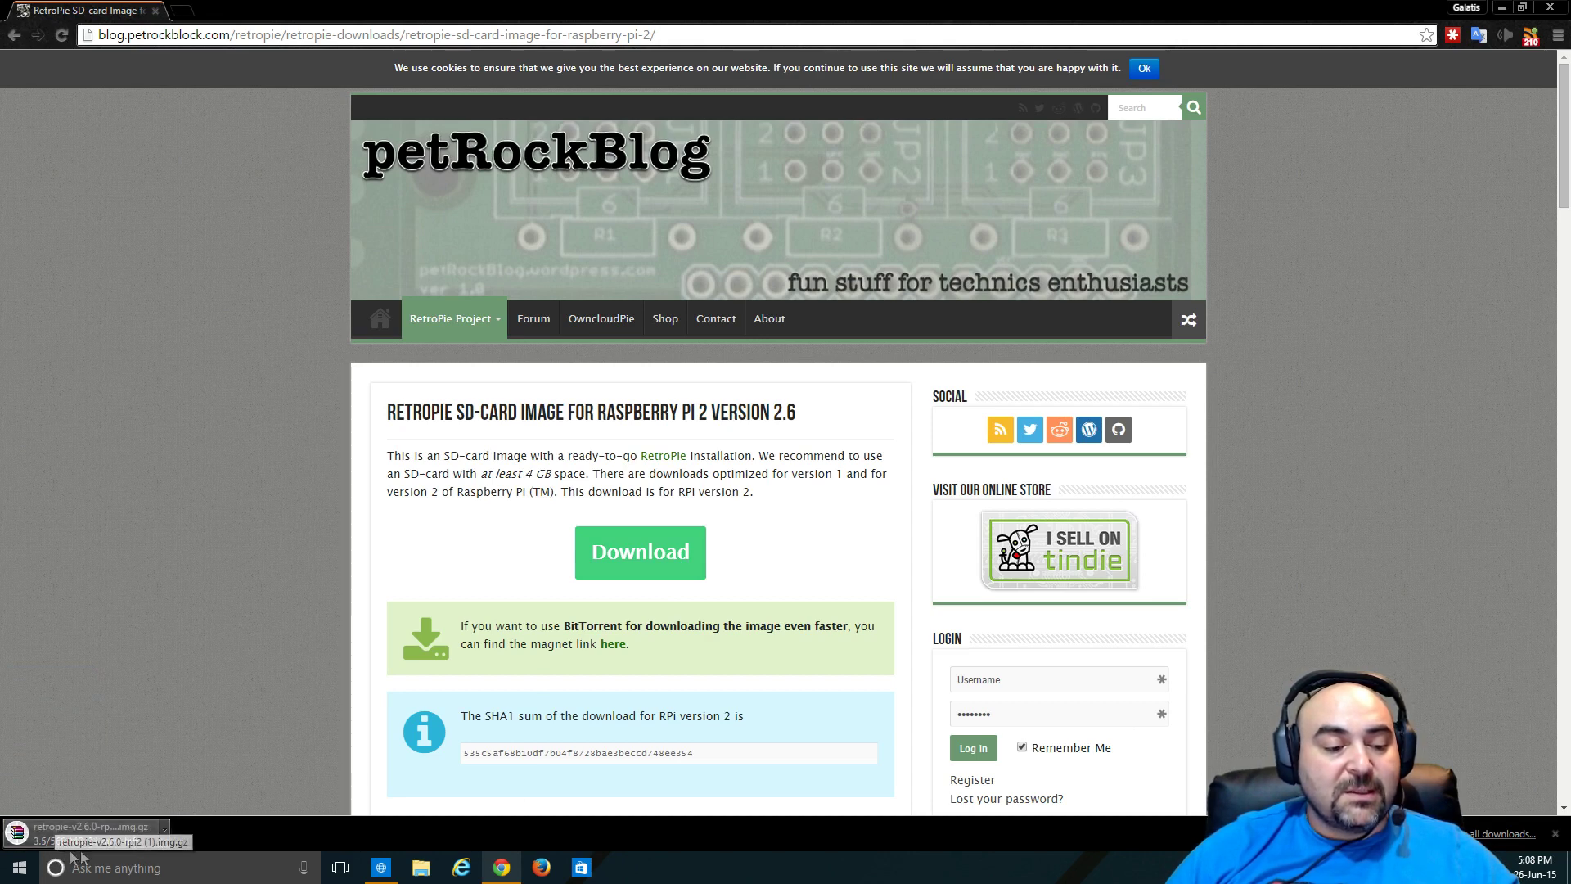
click(165, 832)
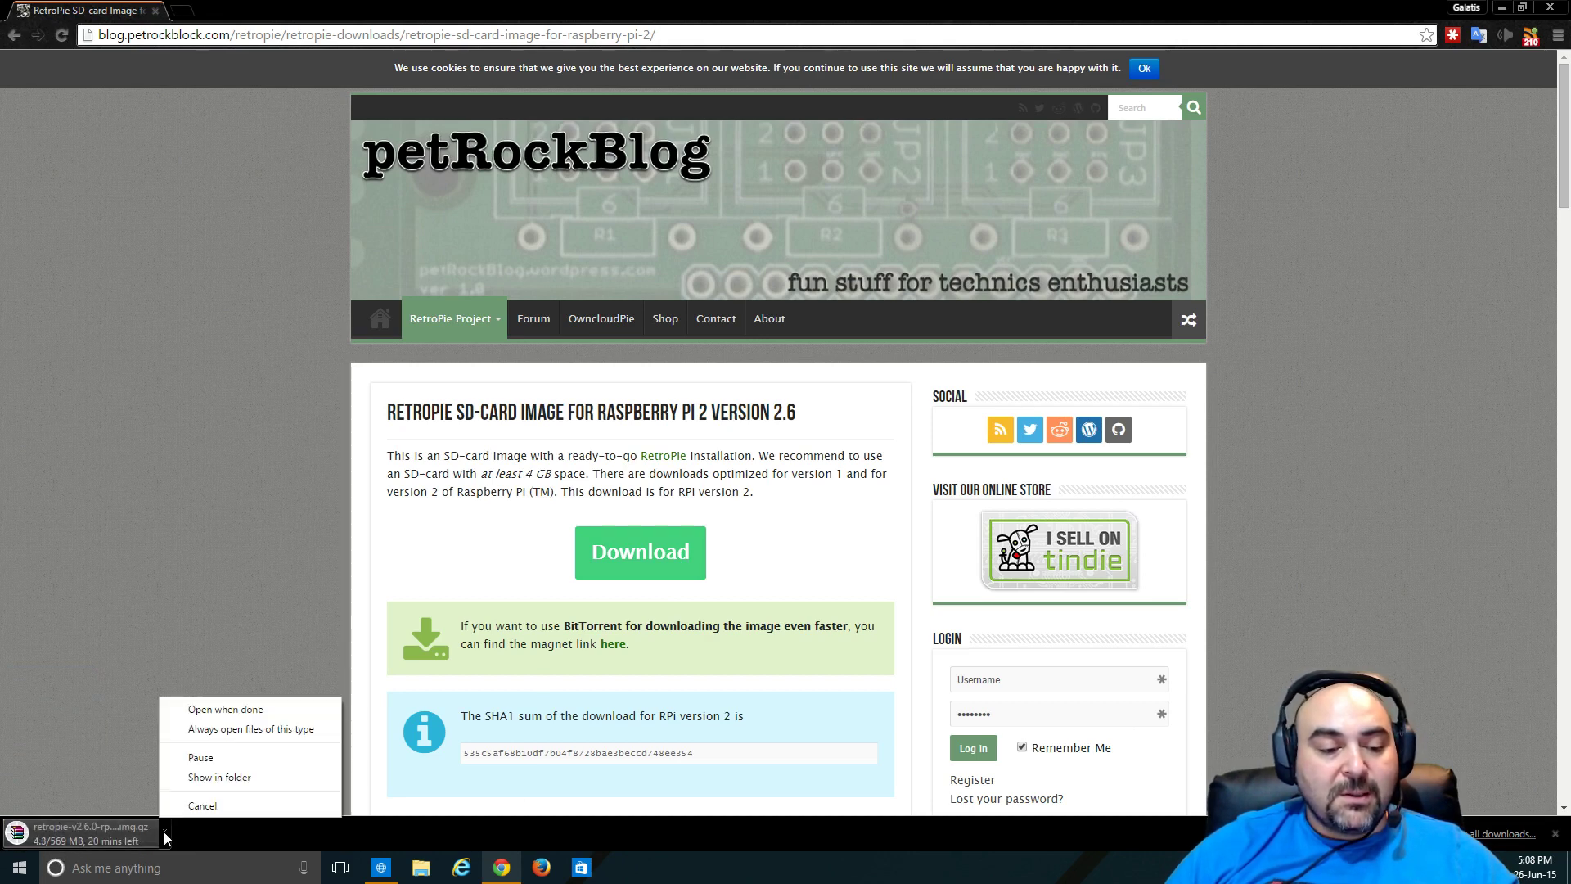
click(202, 806)
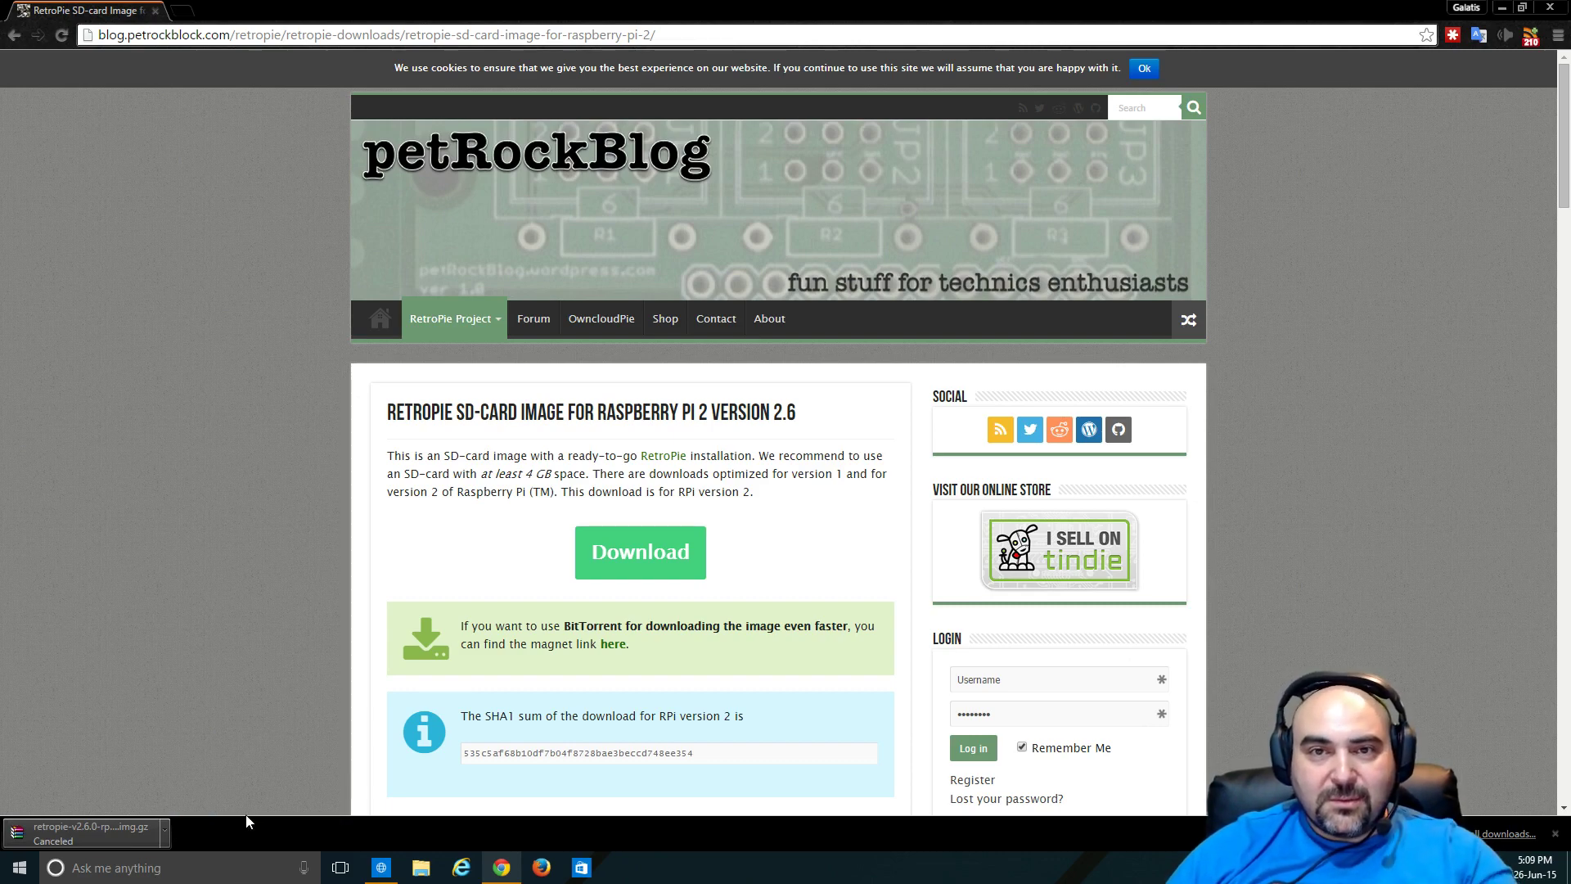
- Search for win32imager in a new browser tab and open the Win32 Disk Imager project on SourceForge
key(ctrl+t)
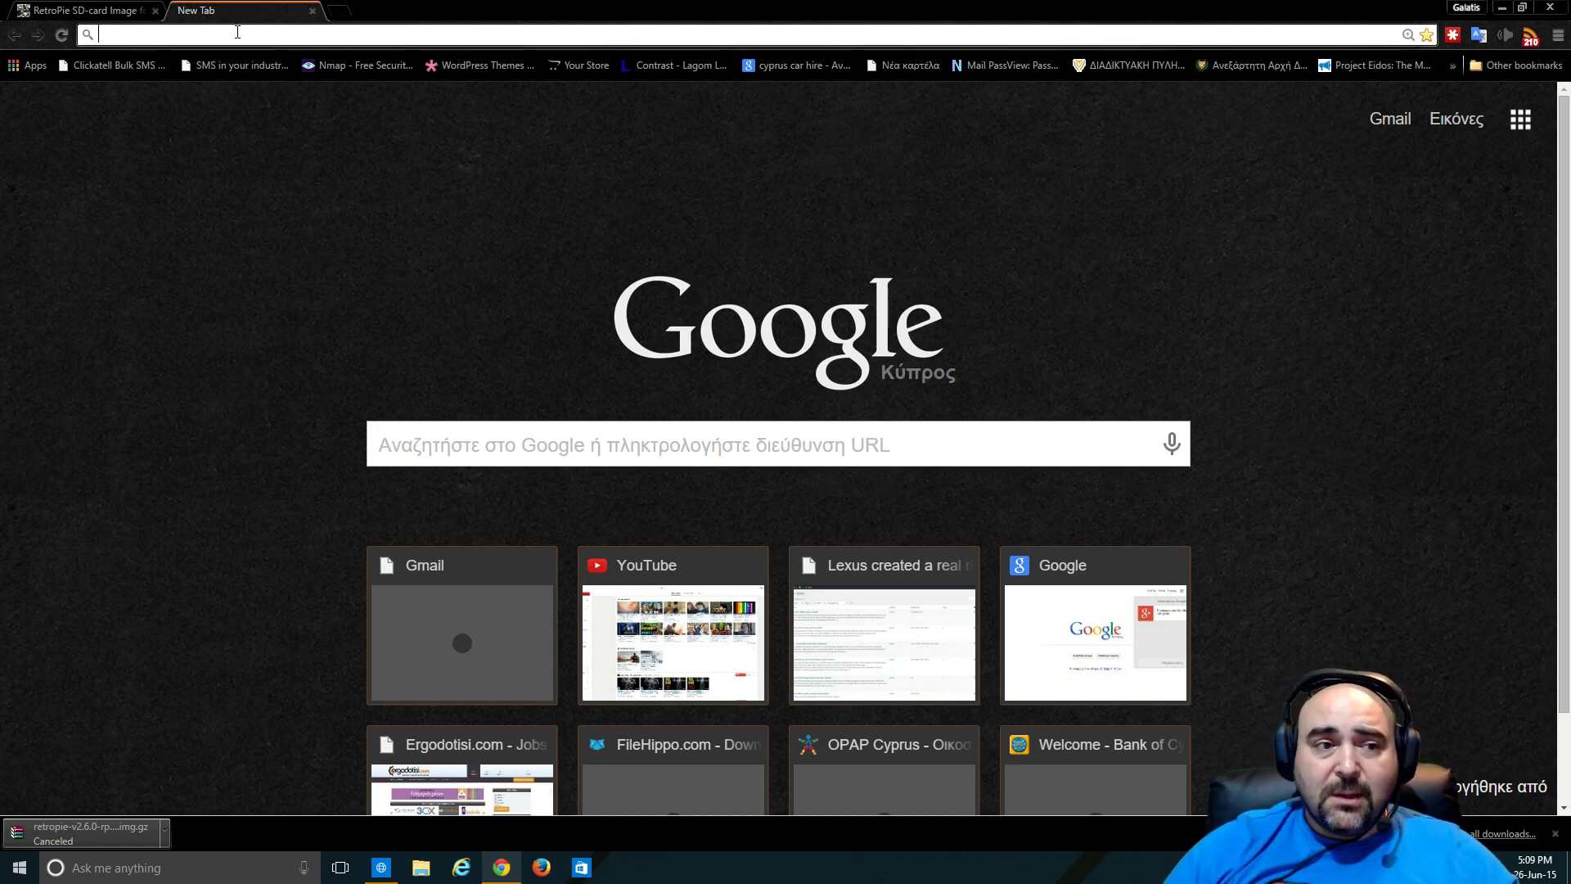
text(win32)
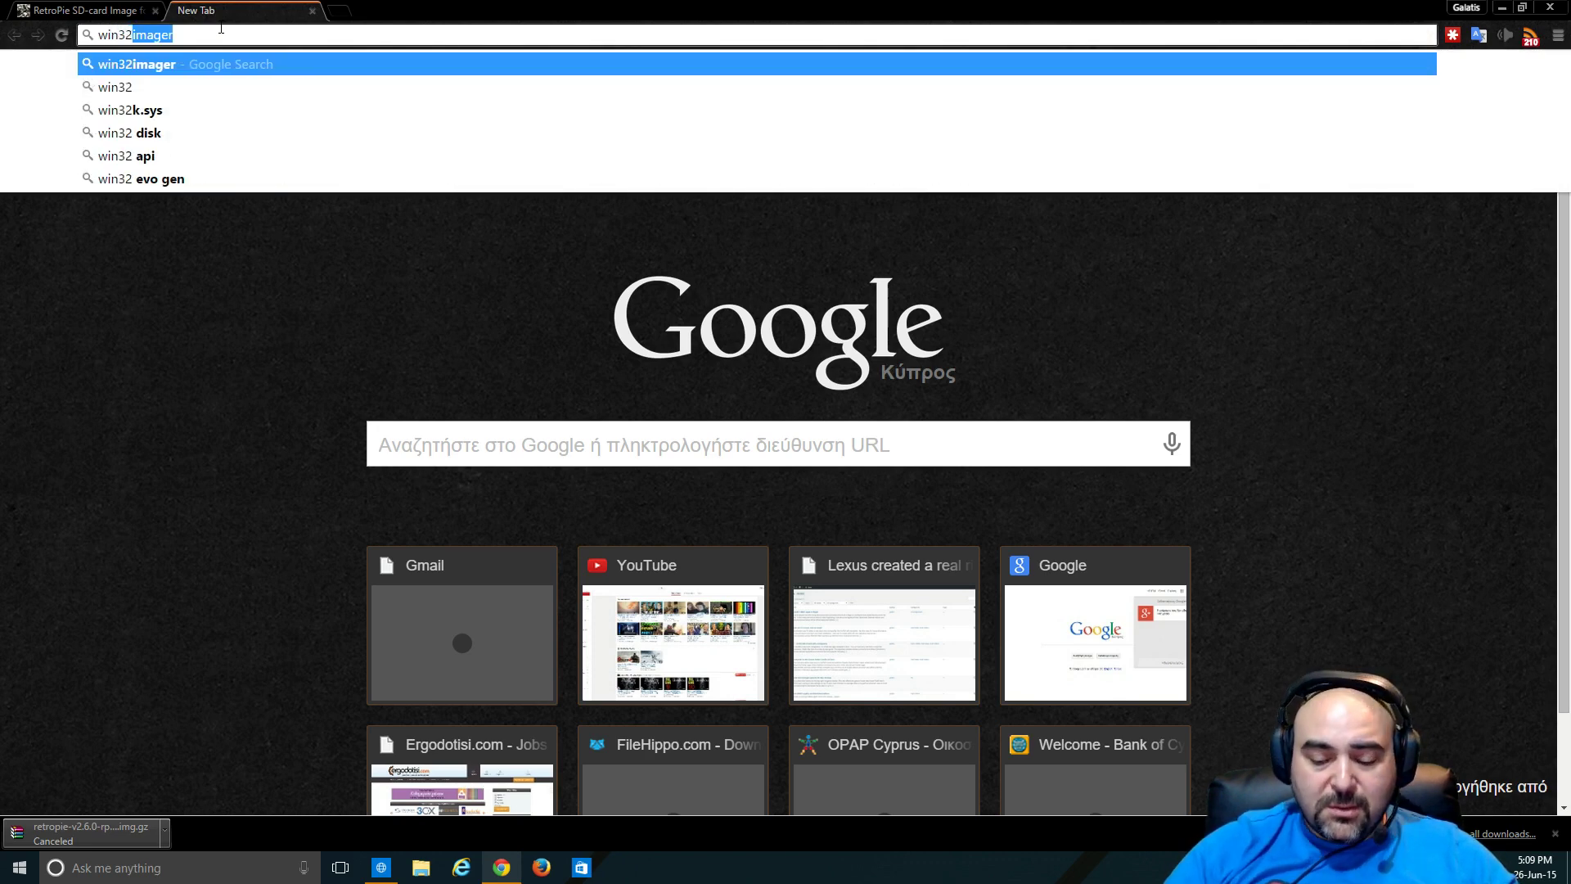
key(Return)
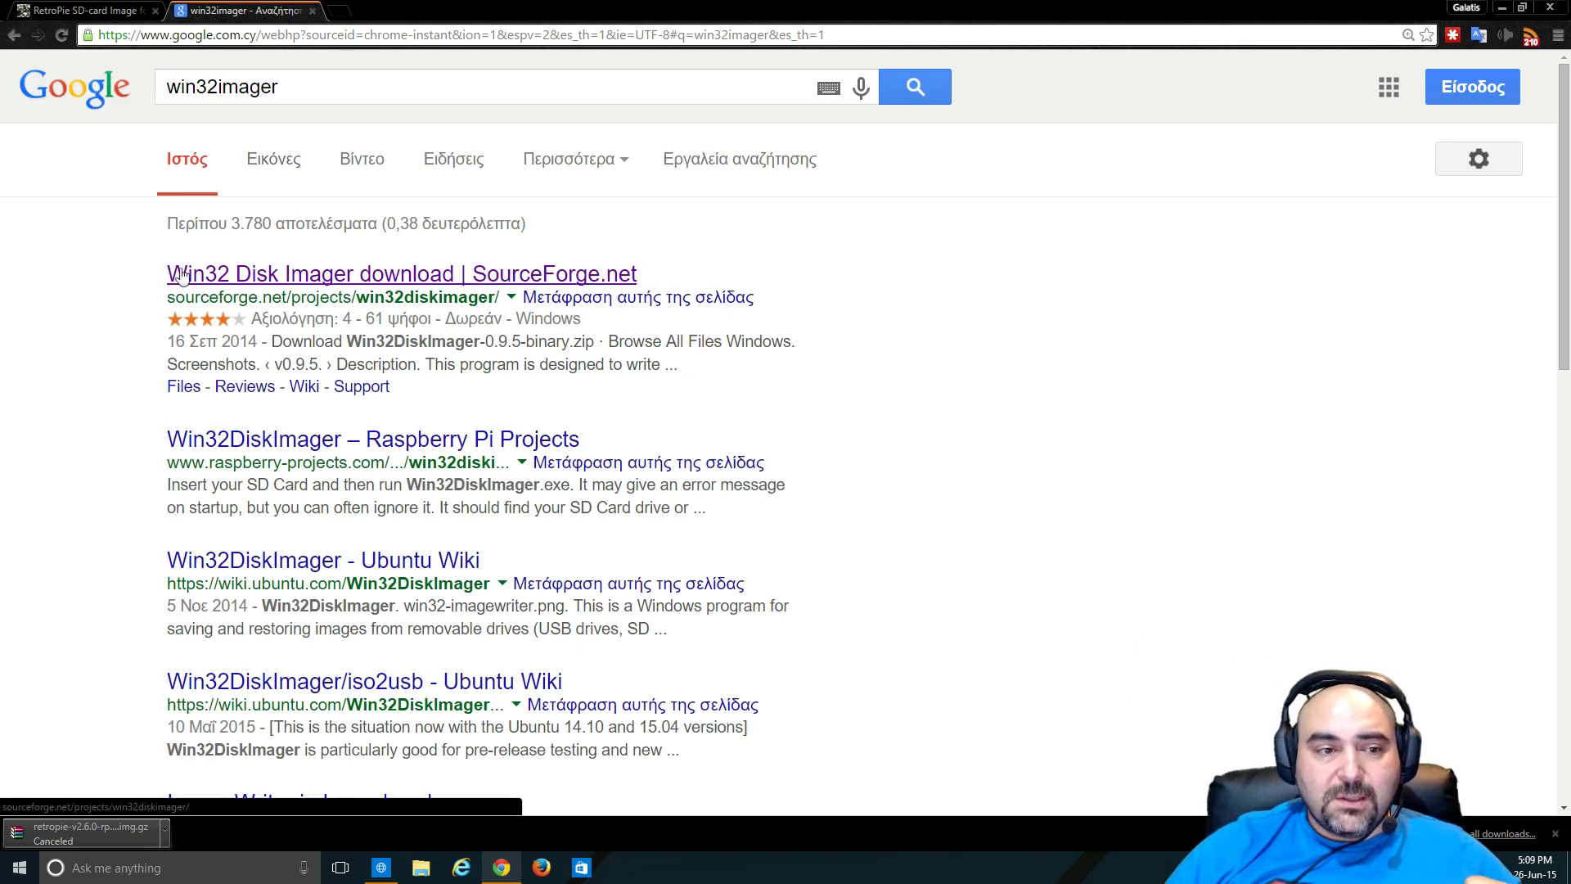
click(232, 274)
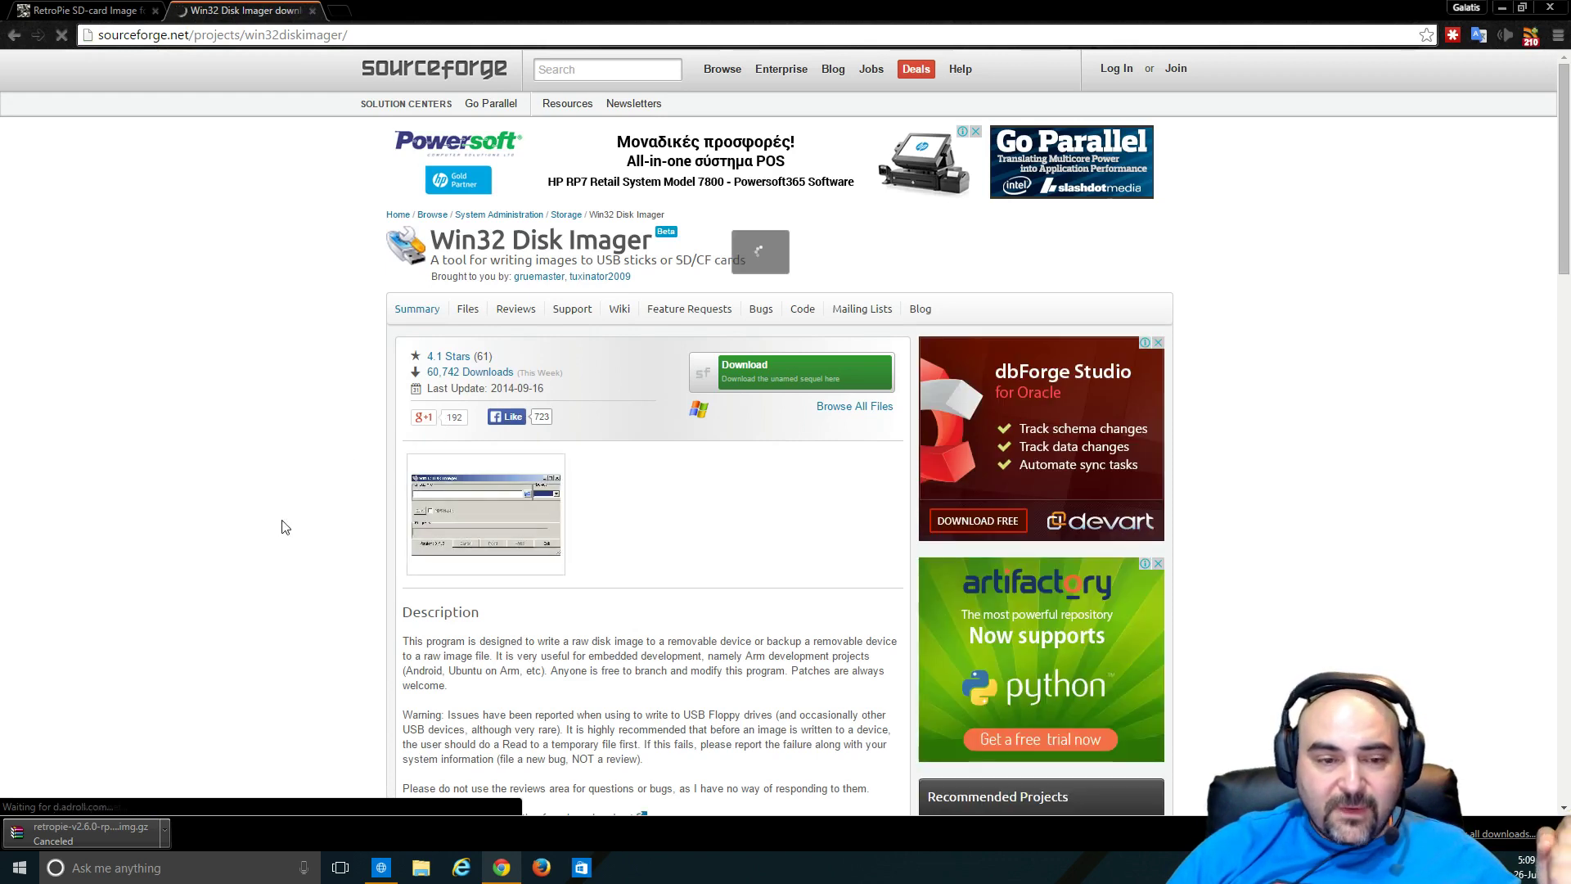
- Start downloading the Win32 Disk Imager installer from SourceForge, and cancel the download
click(882, 375)
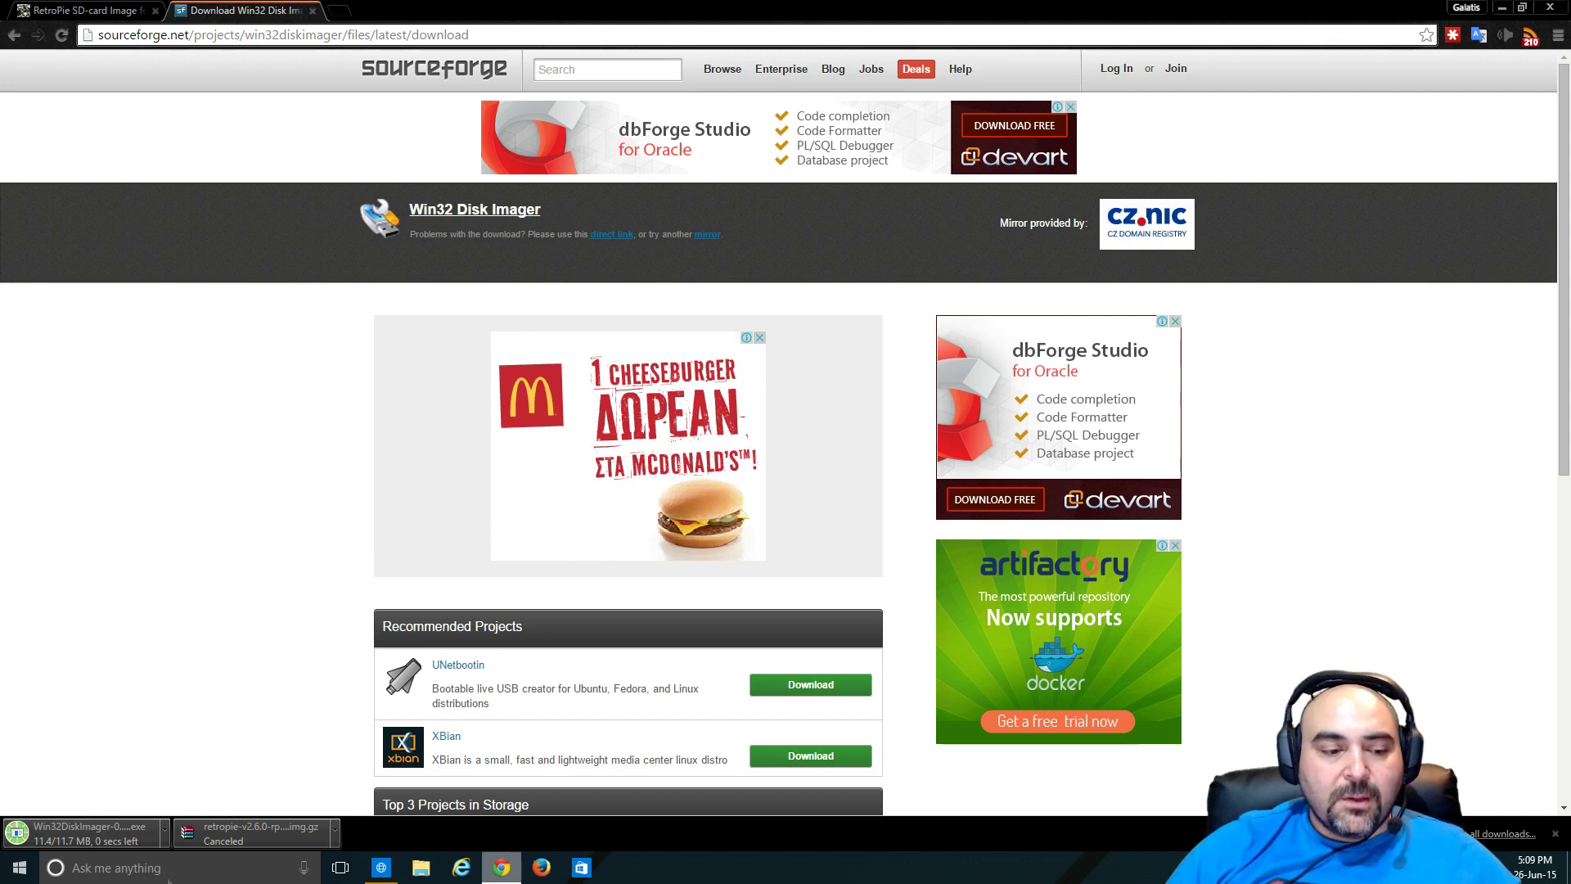
click(164, 830)
click(201, 806)
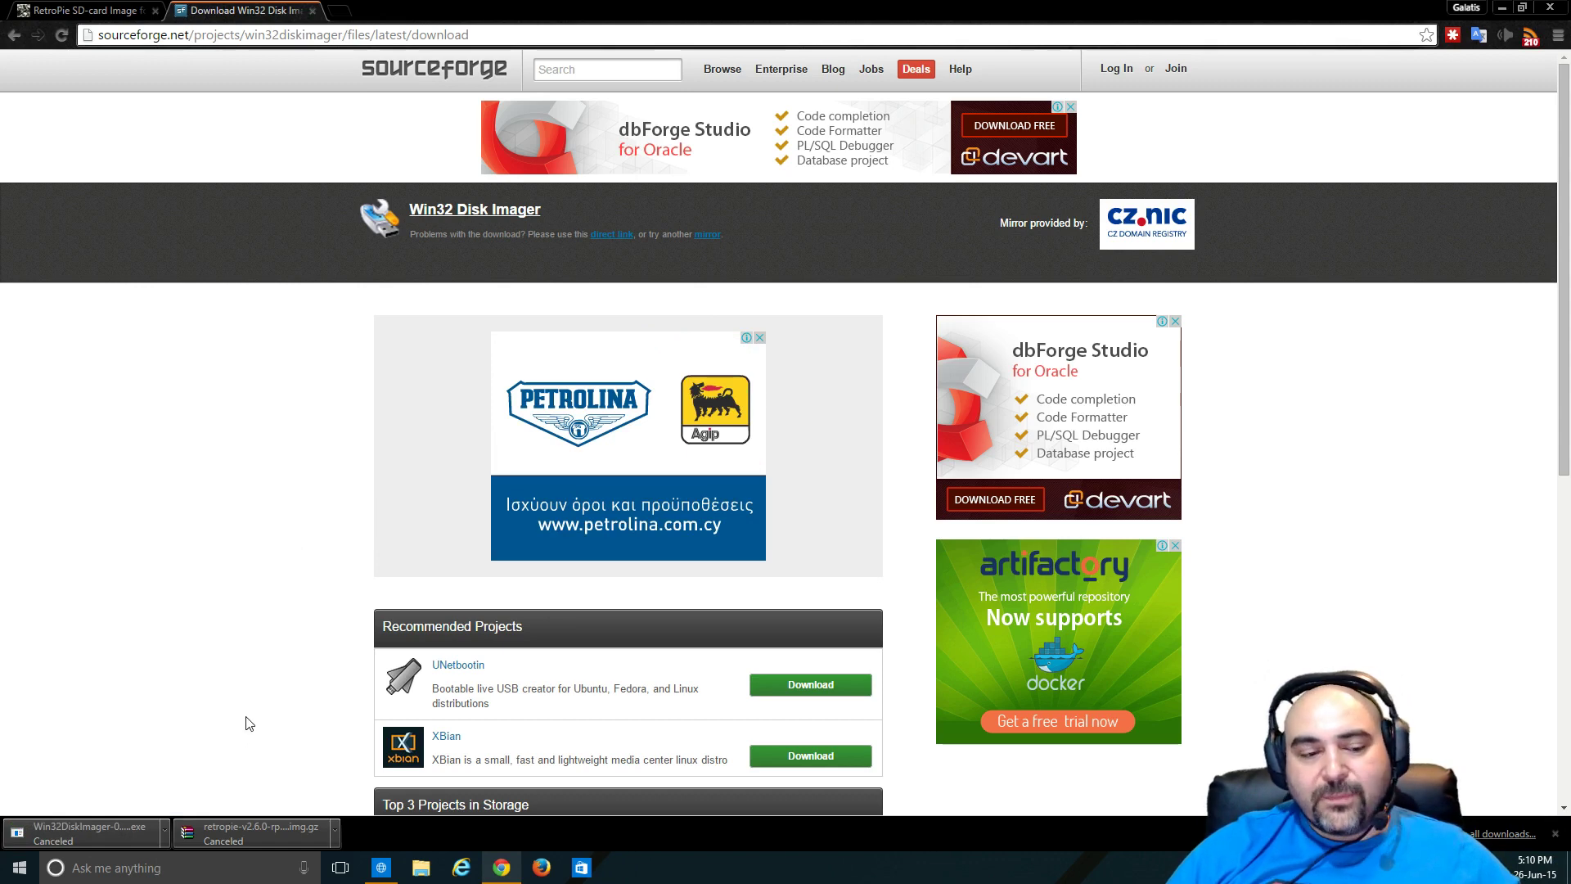
- Close the browser and run the installed Win32DiskImager as administrator, placing its window in the upper part of the desktop
click(1550, 7)
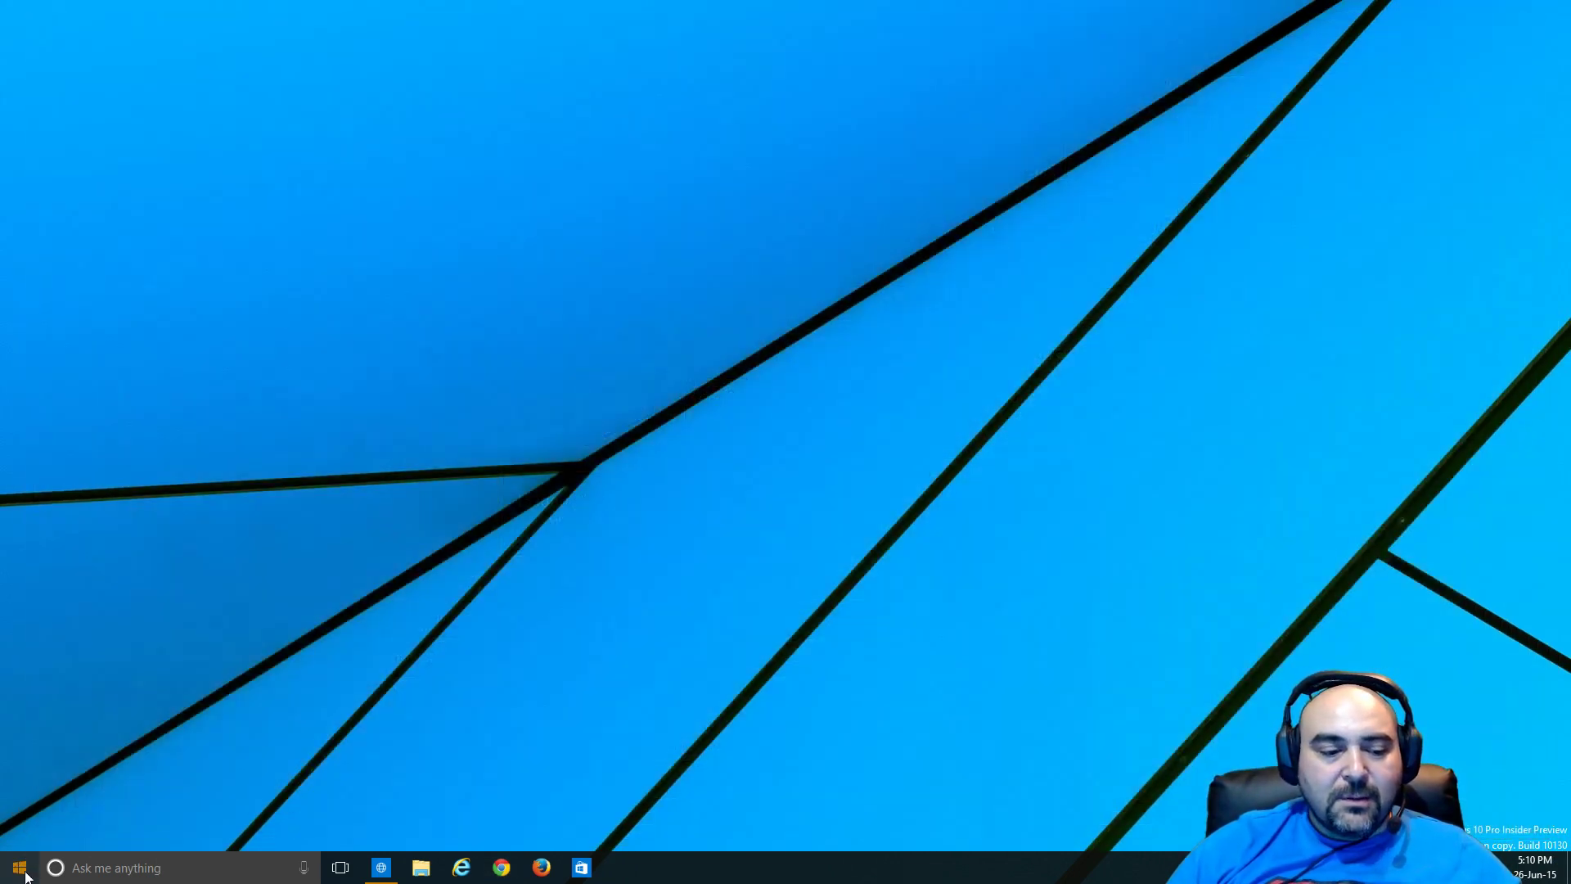
click(142, 869)
text(Win32)
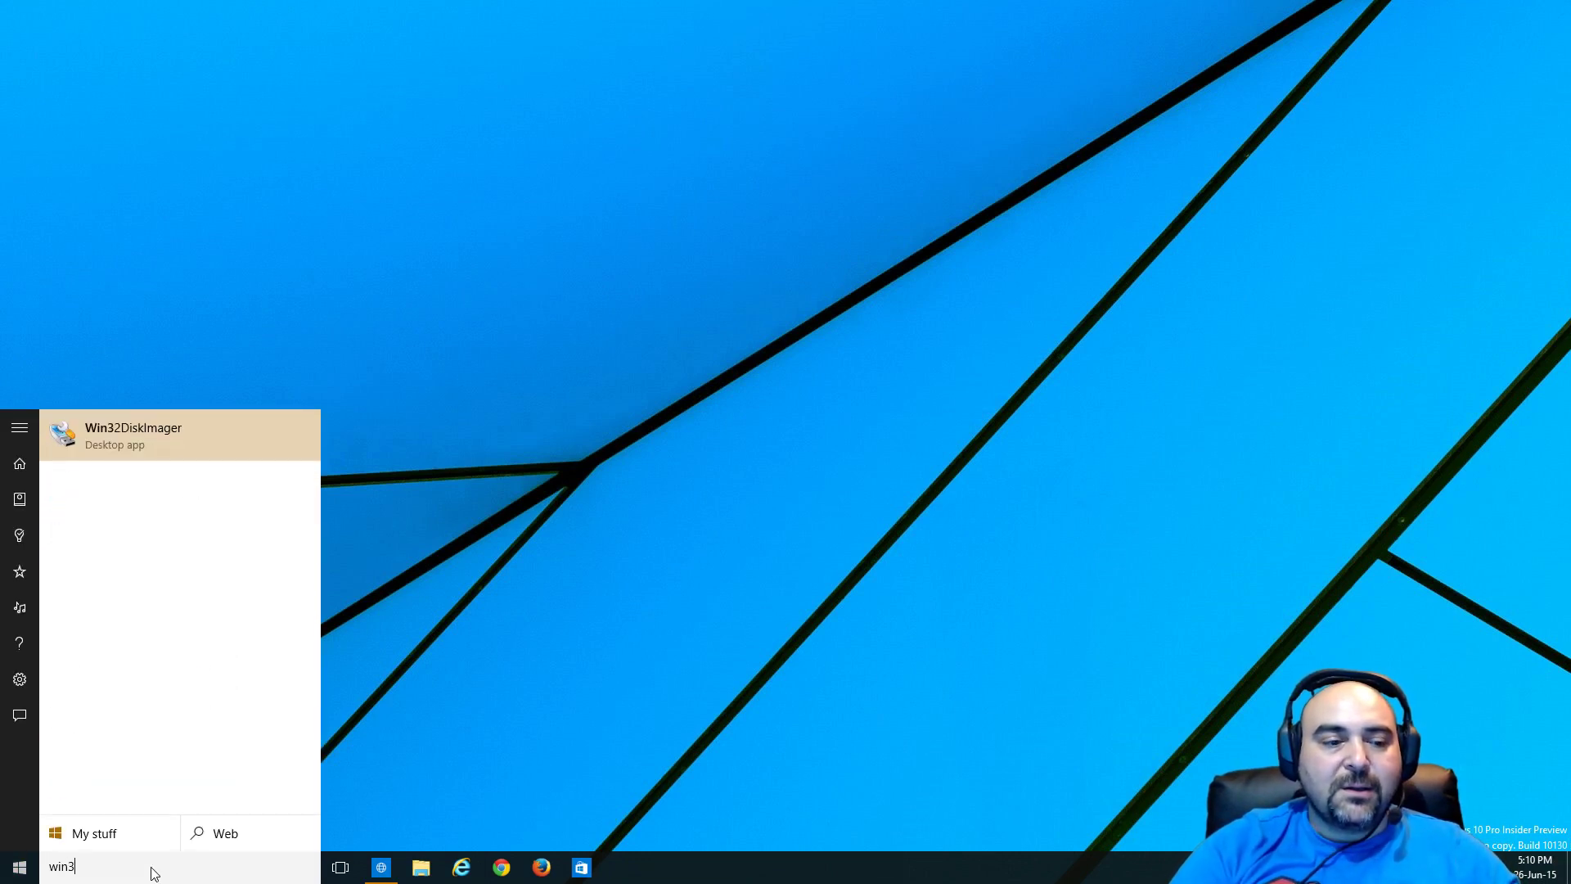
right_click(154, 430)
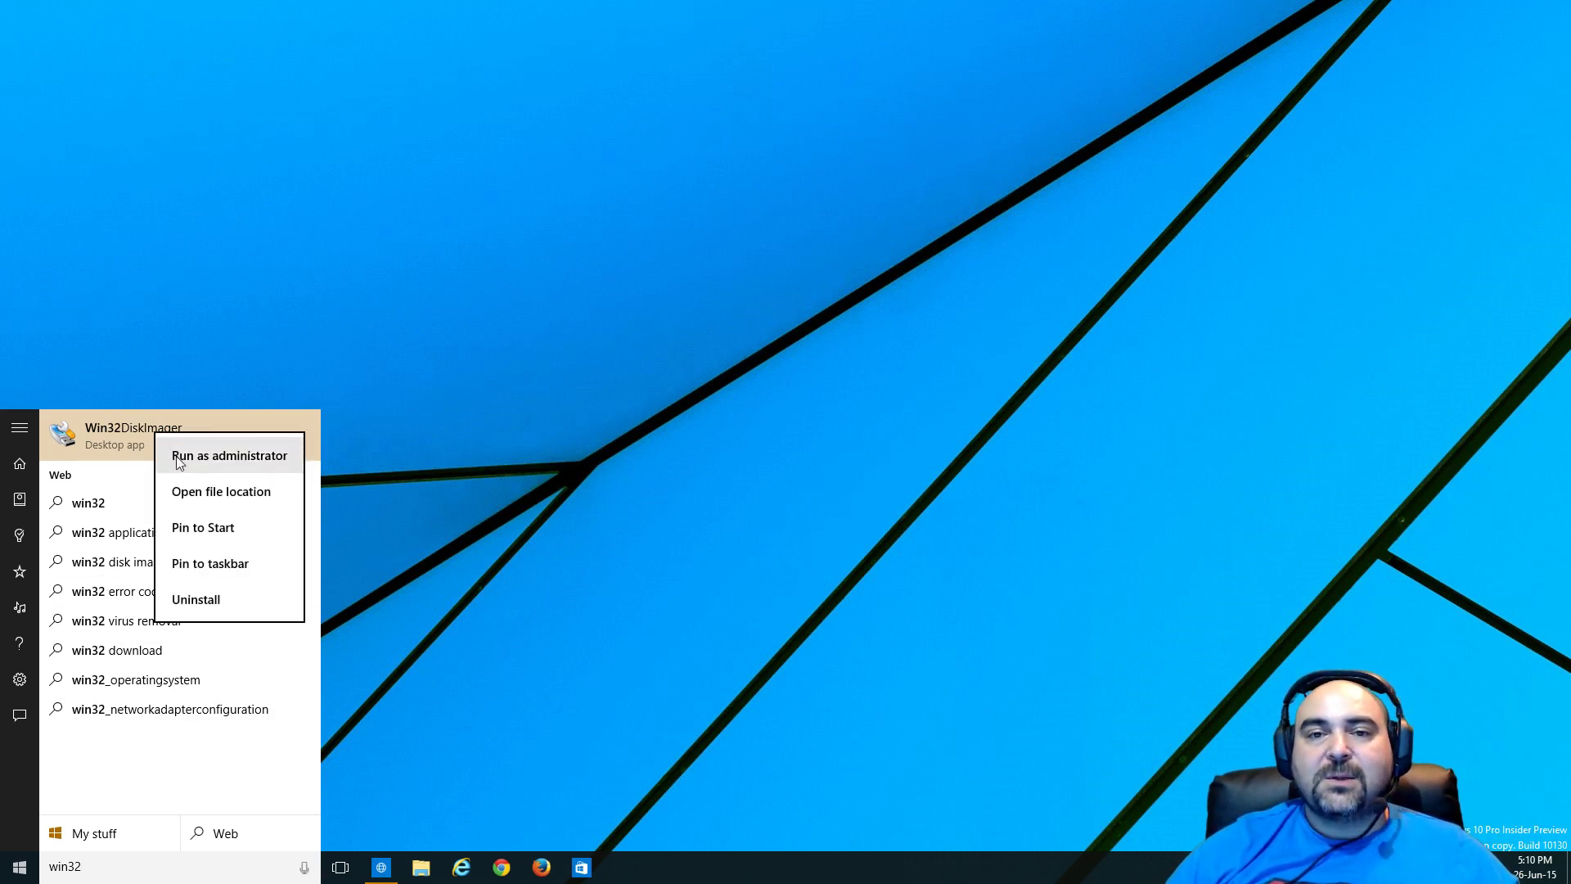
click(175, 455)
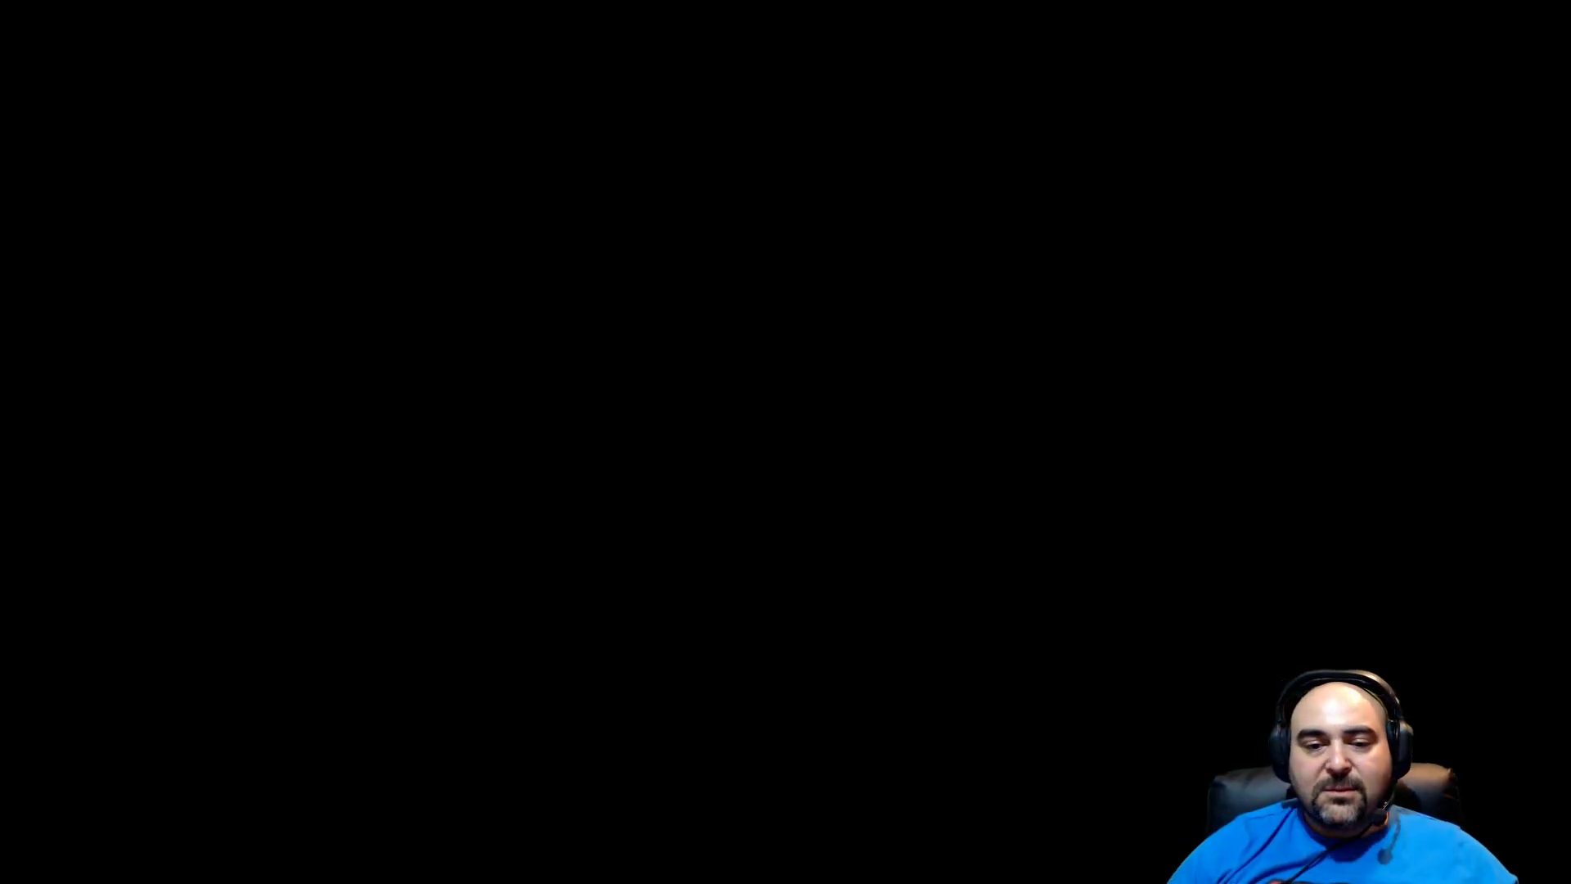
click(858, 474)
drag(821, 346, 570, 120)
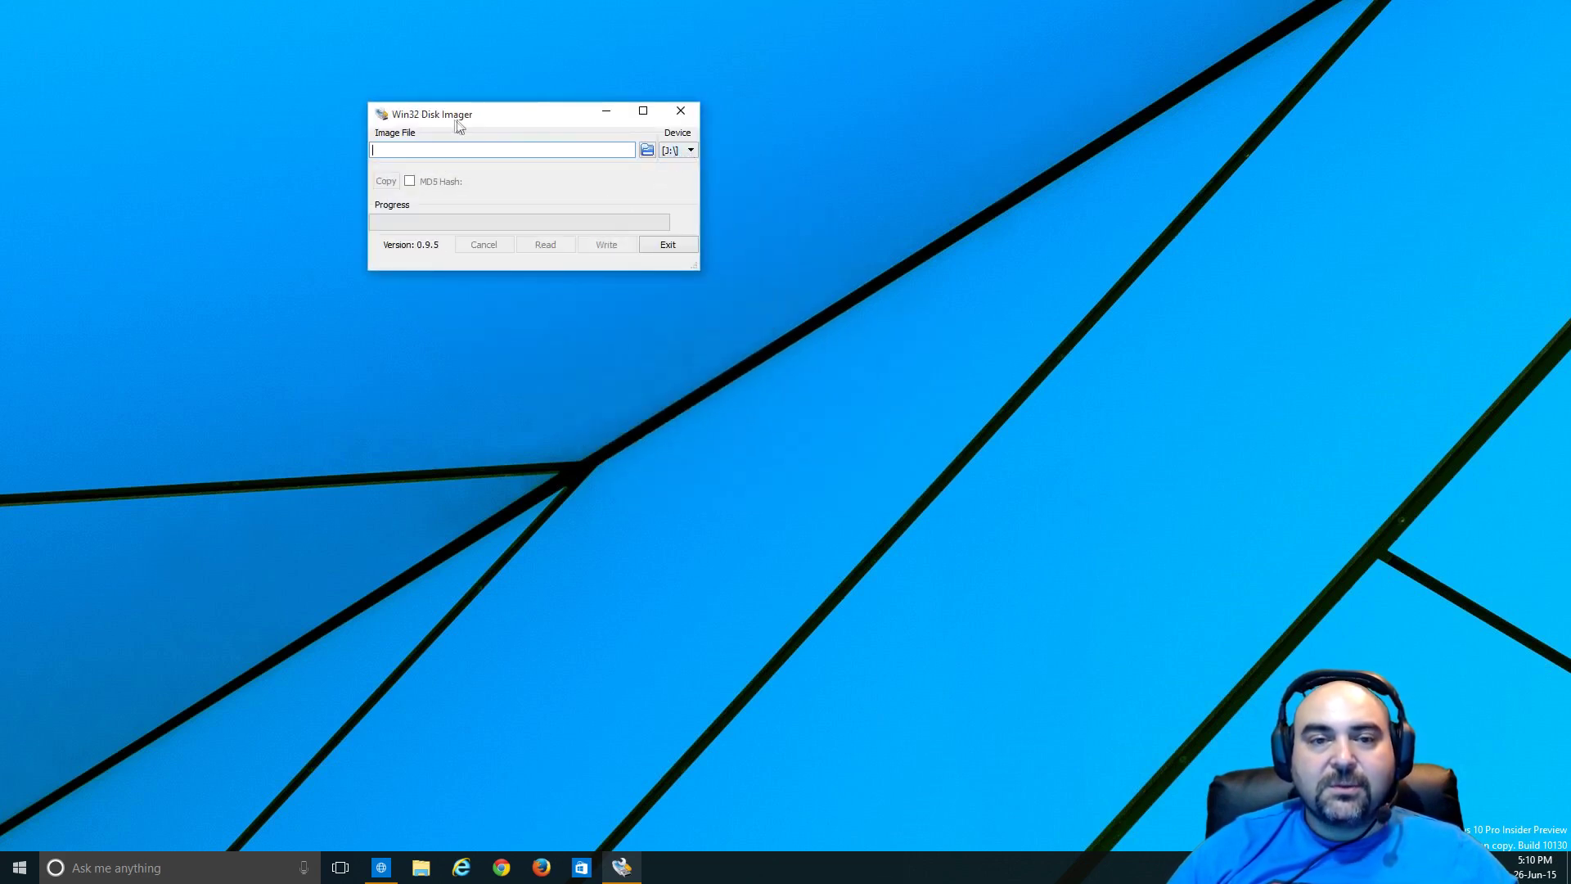
- Select the SD card drive J:\ as the target device in Win32 Disk Imager
click(680, 152)
click(680, 162)
click(681, 152)
click(680, 162)
click(680, 152)
click(680, 162)
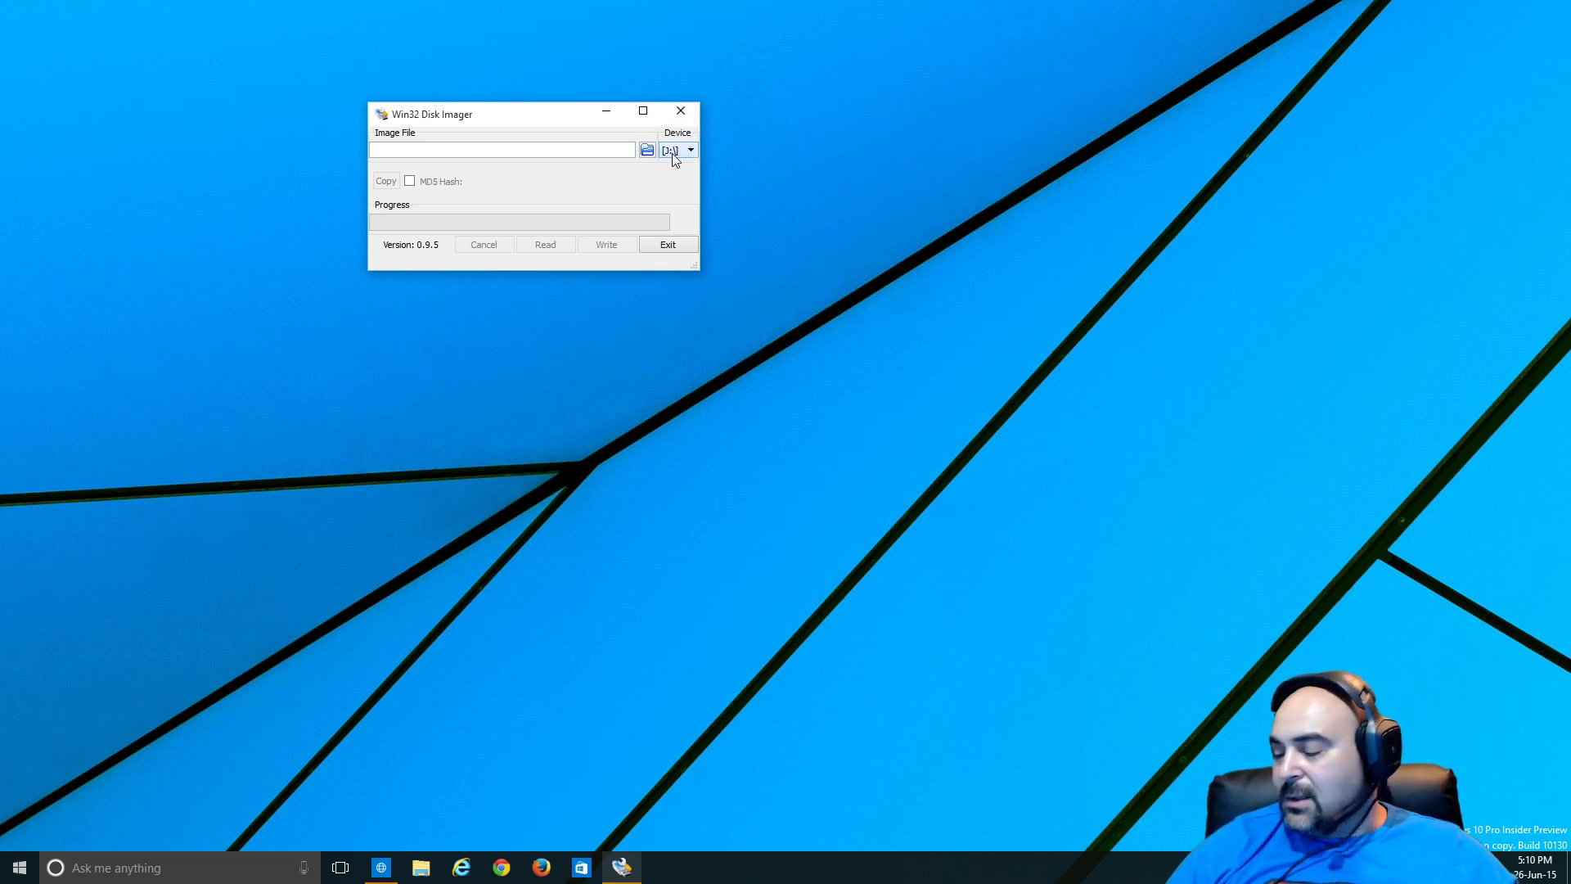
click(671, 153)
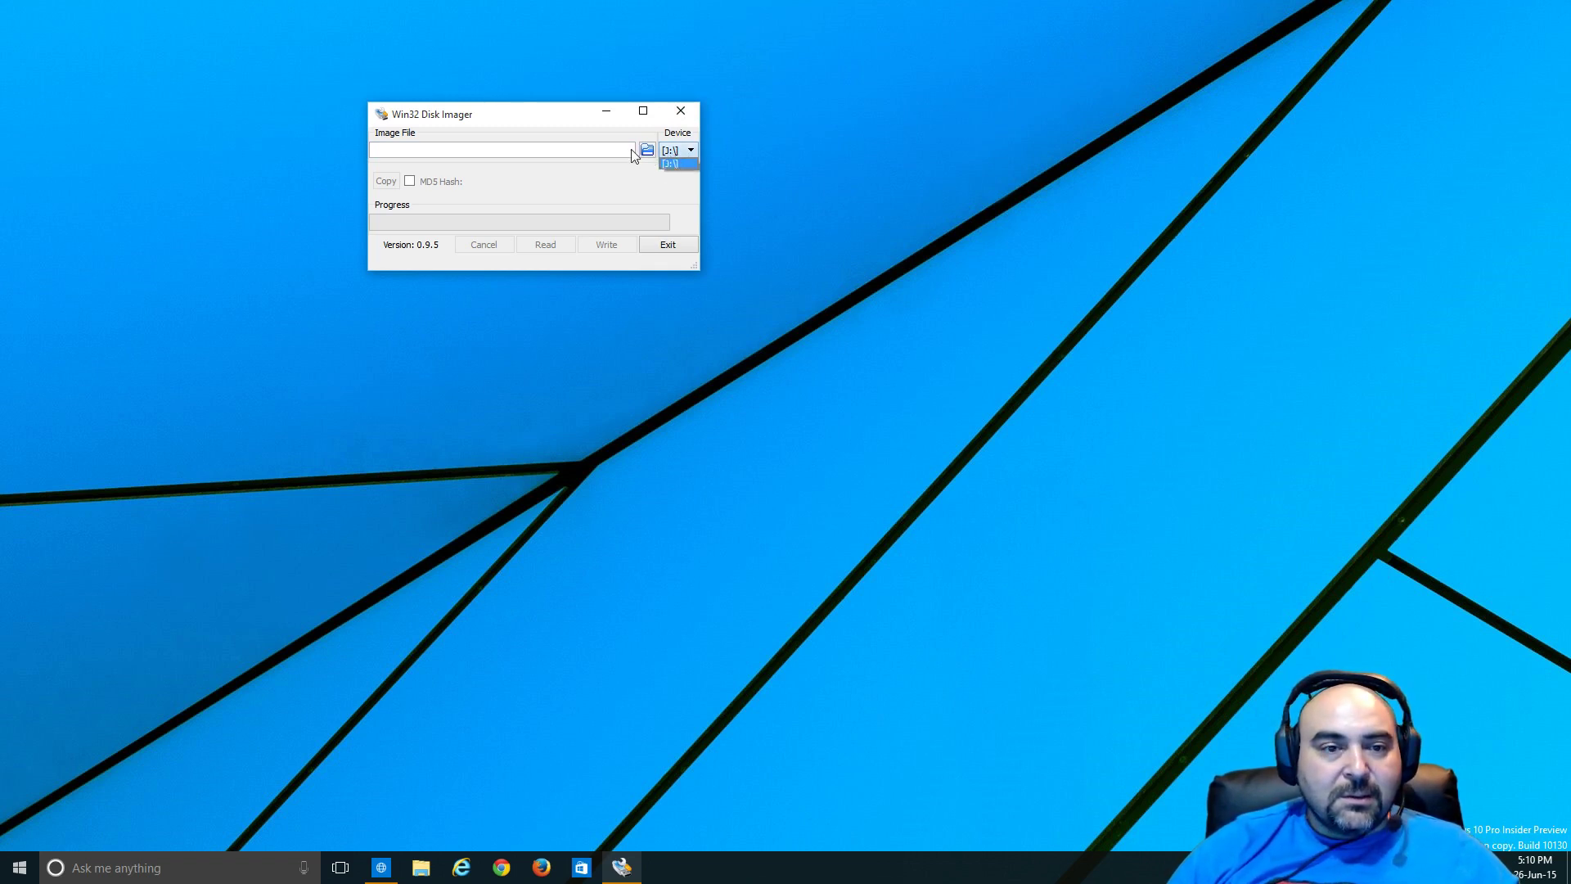
click(414, 150)
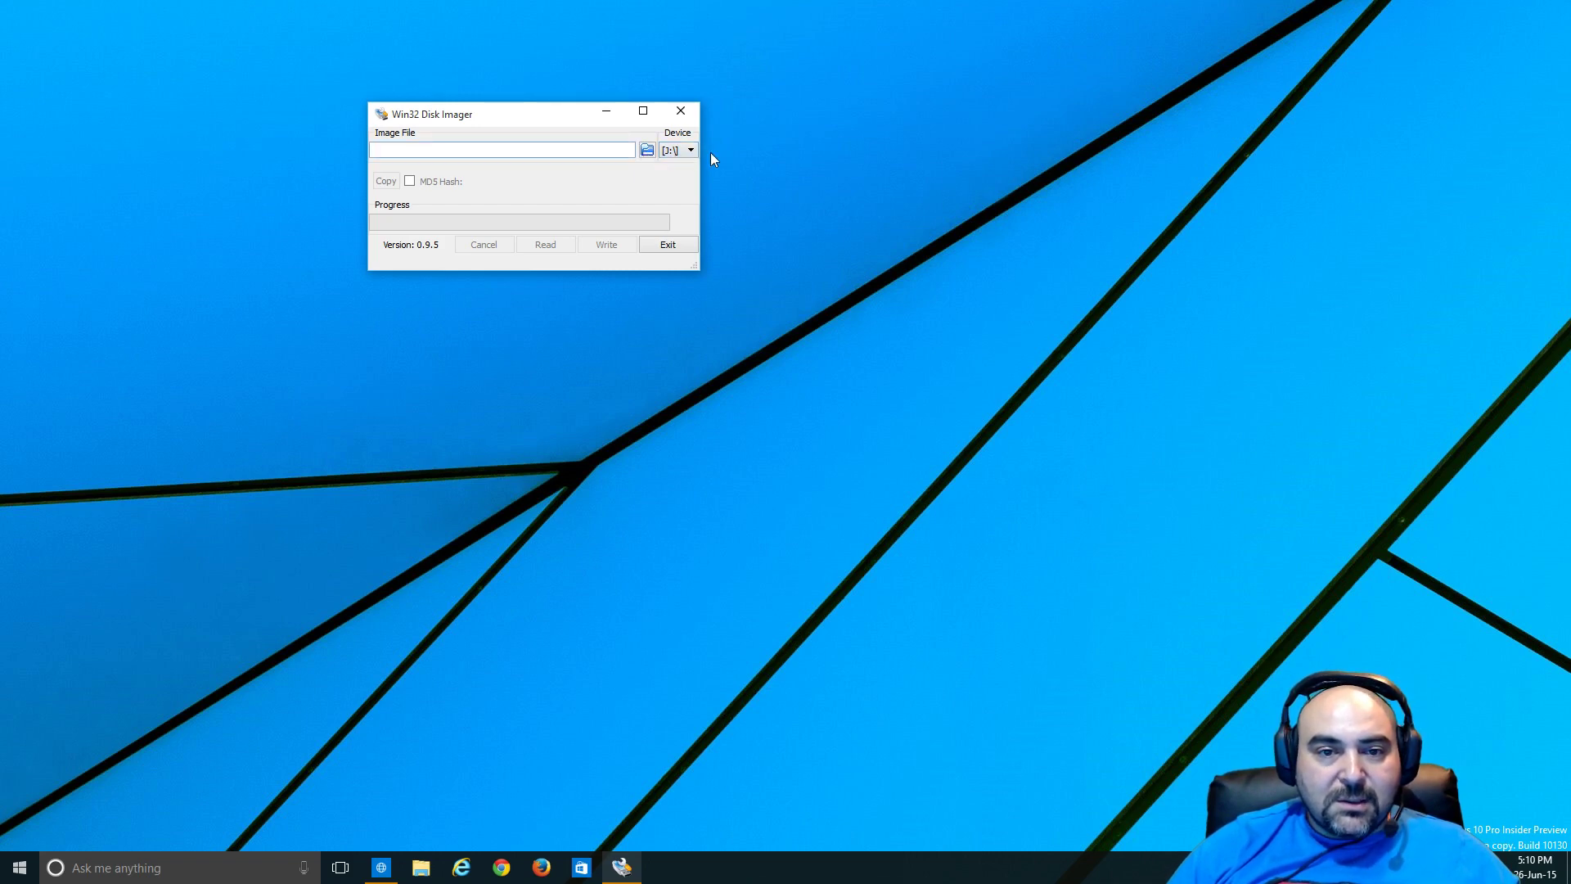
- Locate retropie-rpi2.img in the retropie-v2.6.0-rpi2.img folder under Downloads, using File Explorer instead of the image selection dialog
click(647, 151)
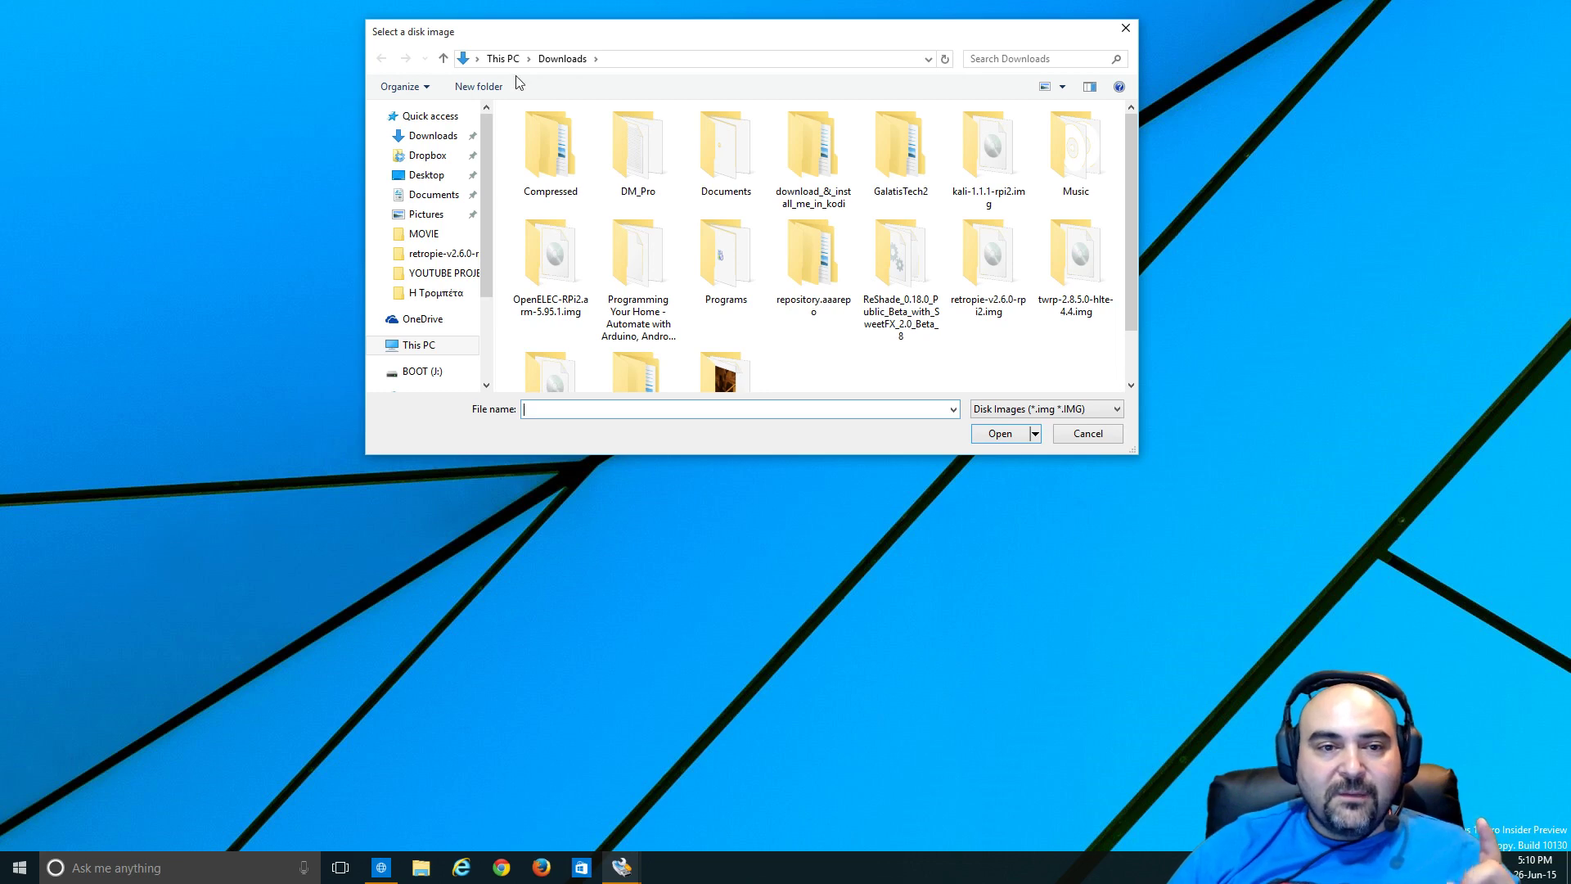
click(1093, 437)
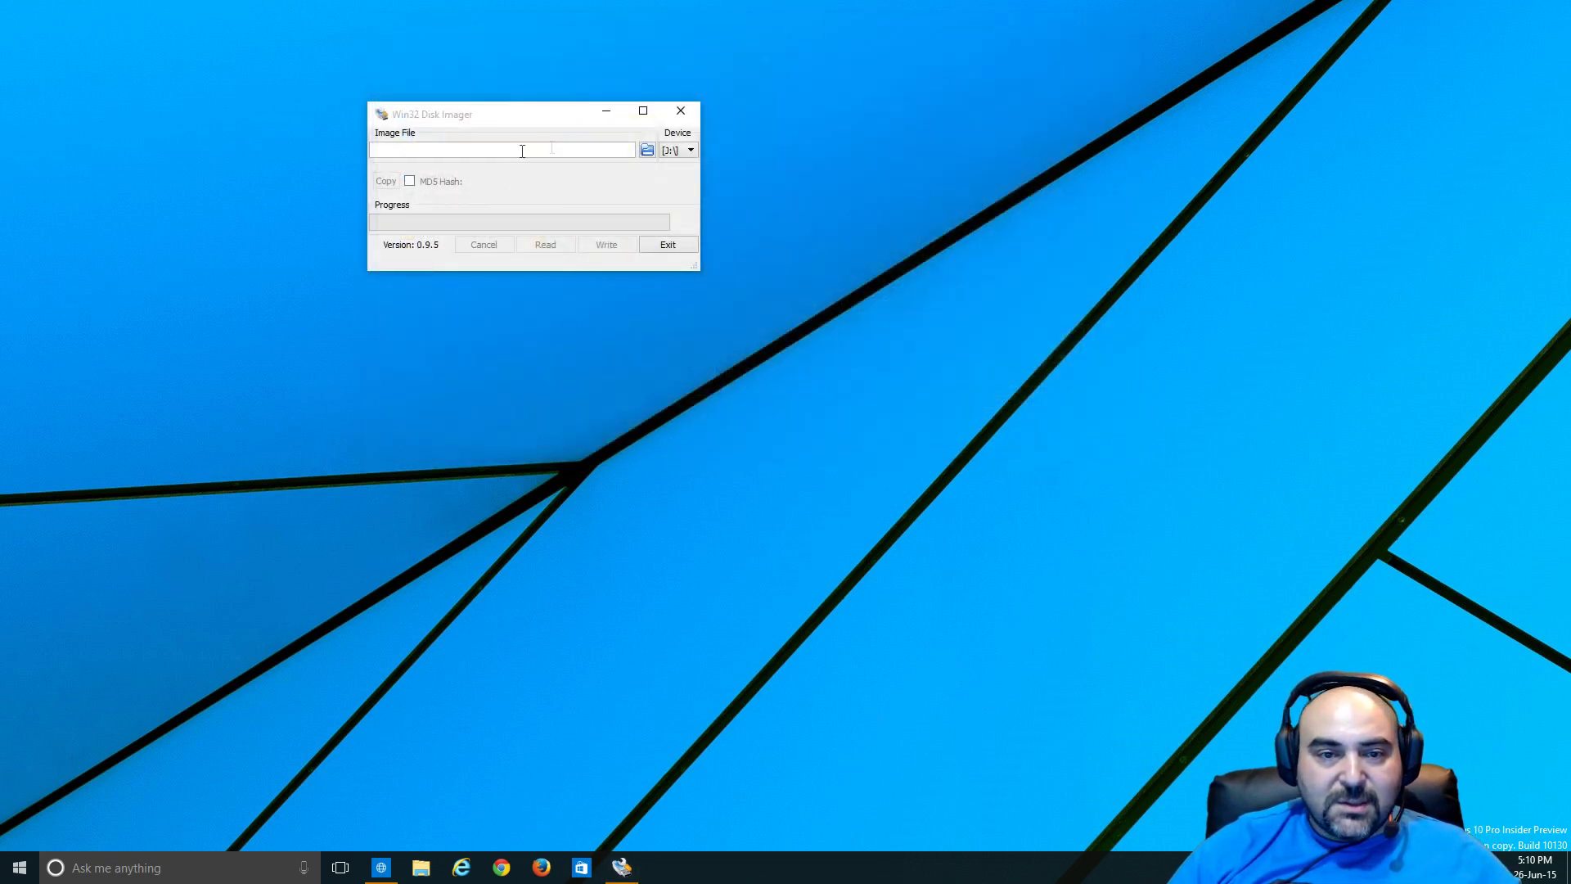
click(421, 867)
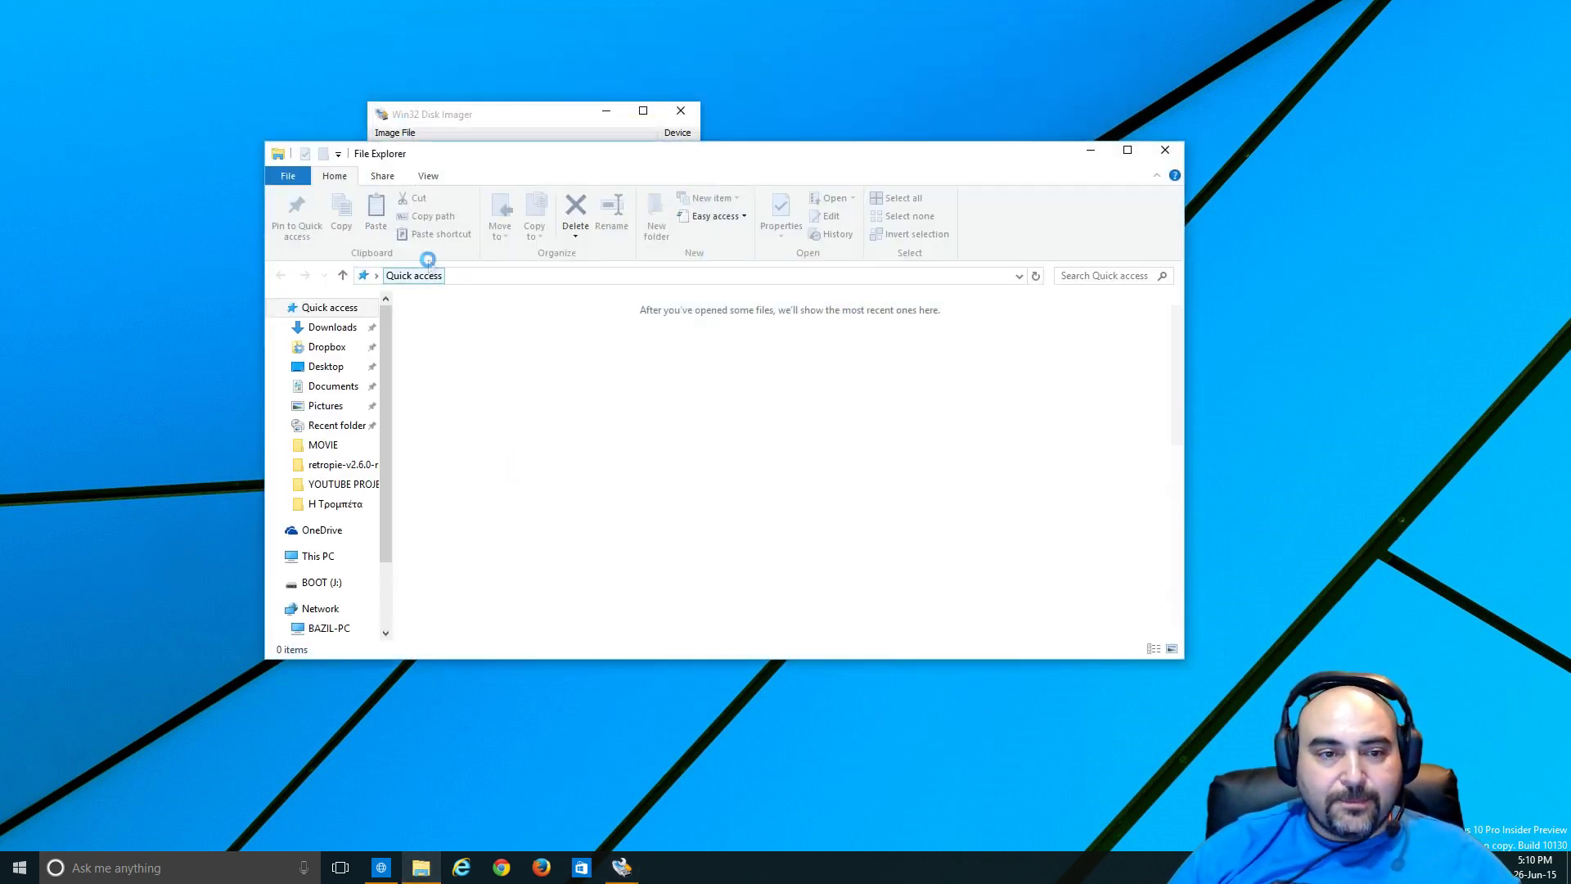
click(332, 327)
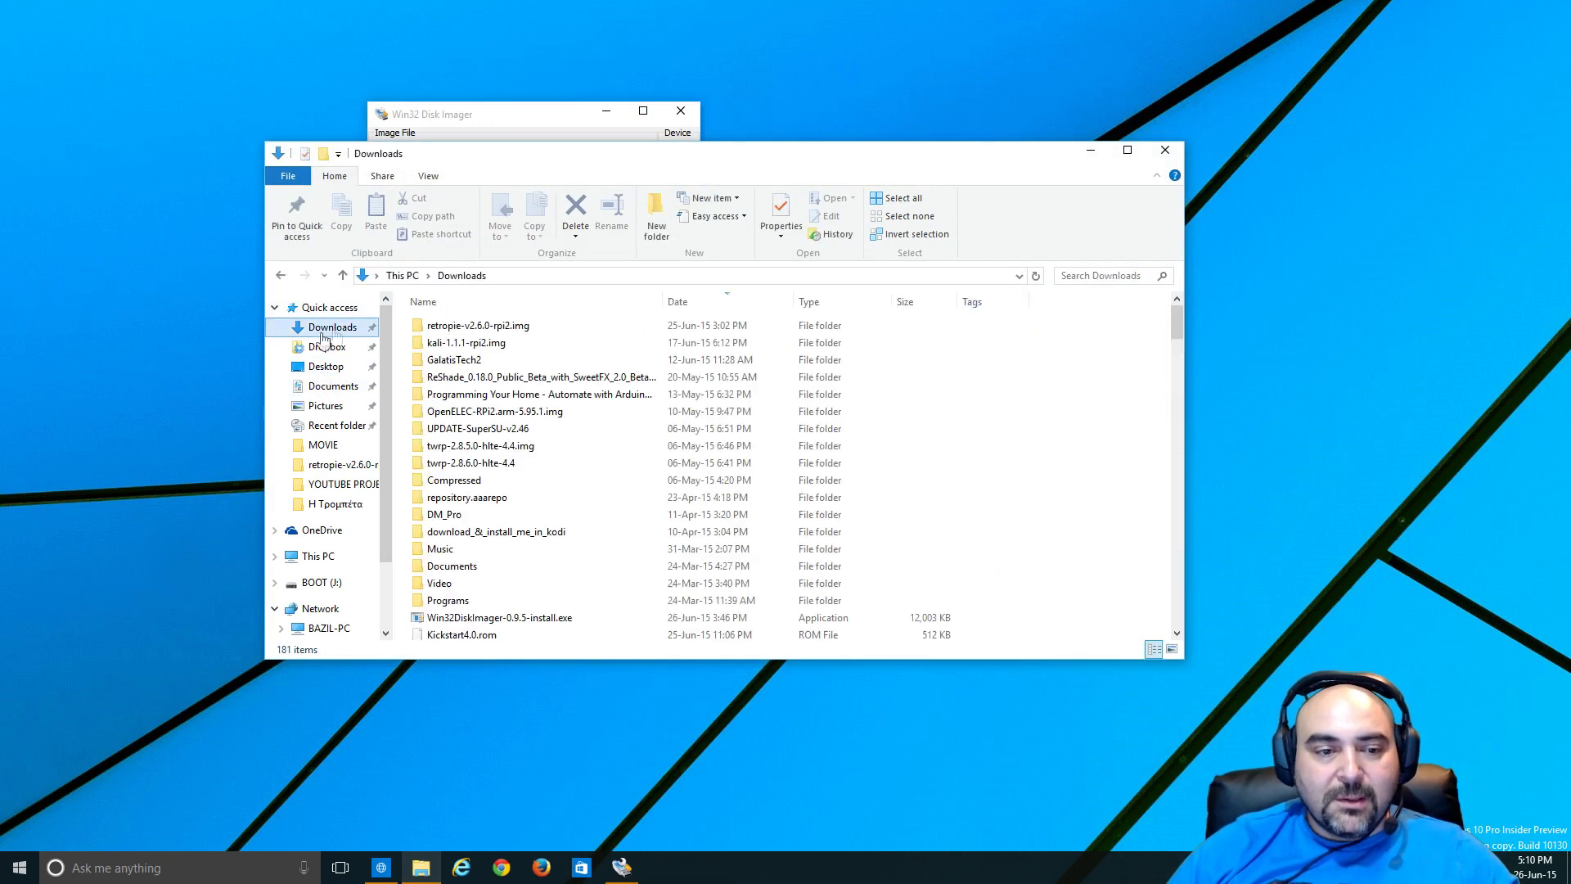
double_click(460, 329)
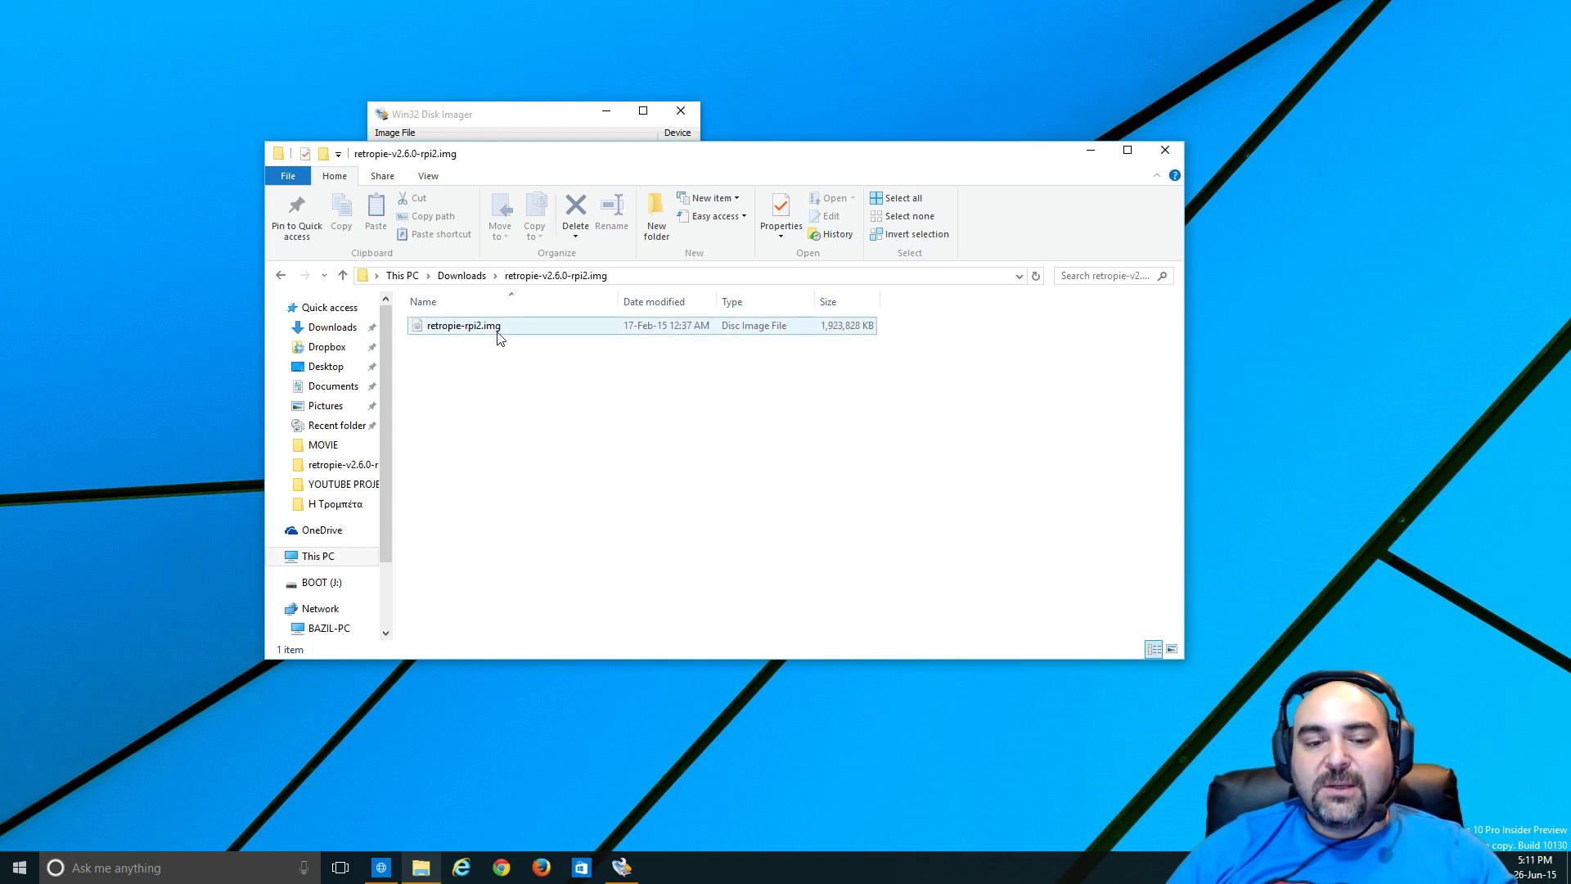
click(484, 329)
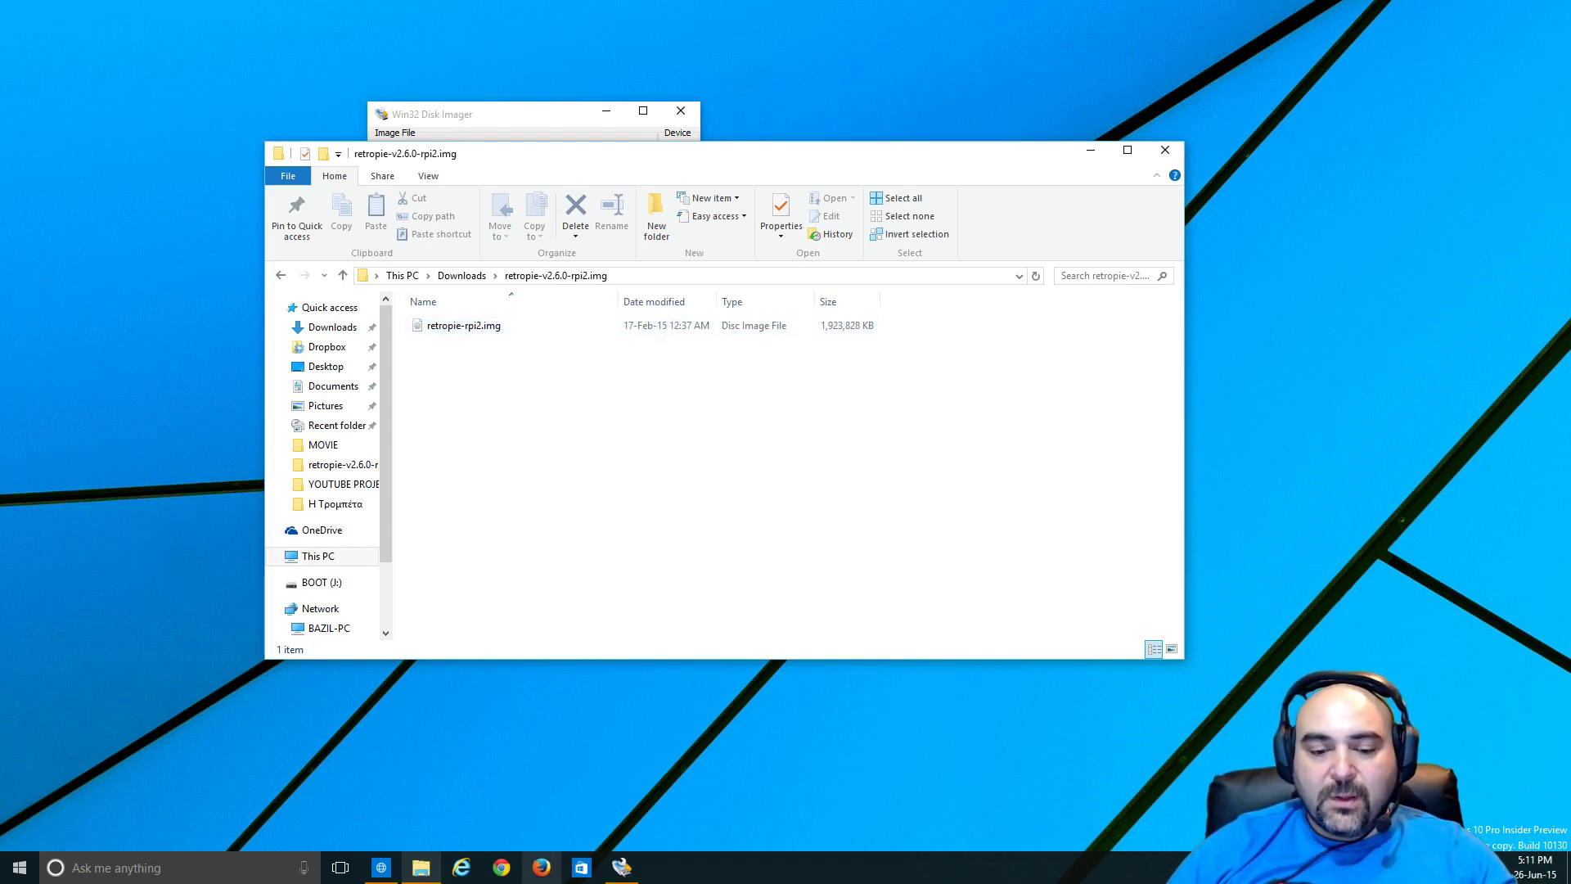
- Load retropie-rpi2.img from the retropie-v2.6.0-rpi2.img folder in Downloads as the image file in Win32 Disk Imager
click(622, 868)
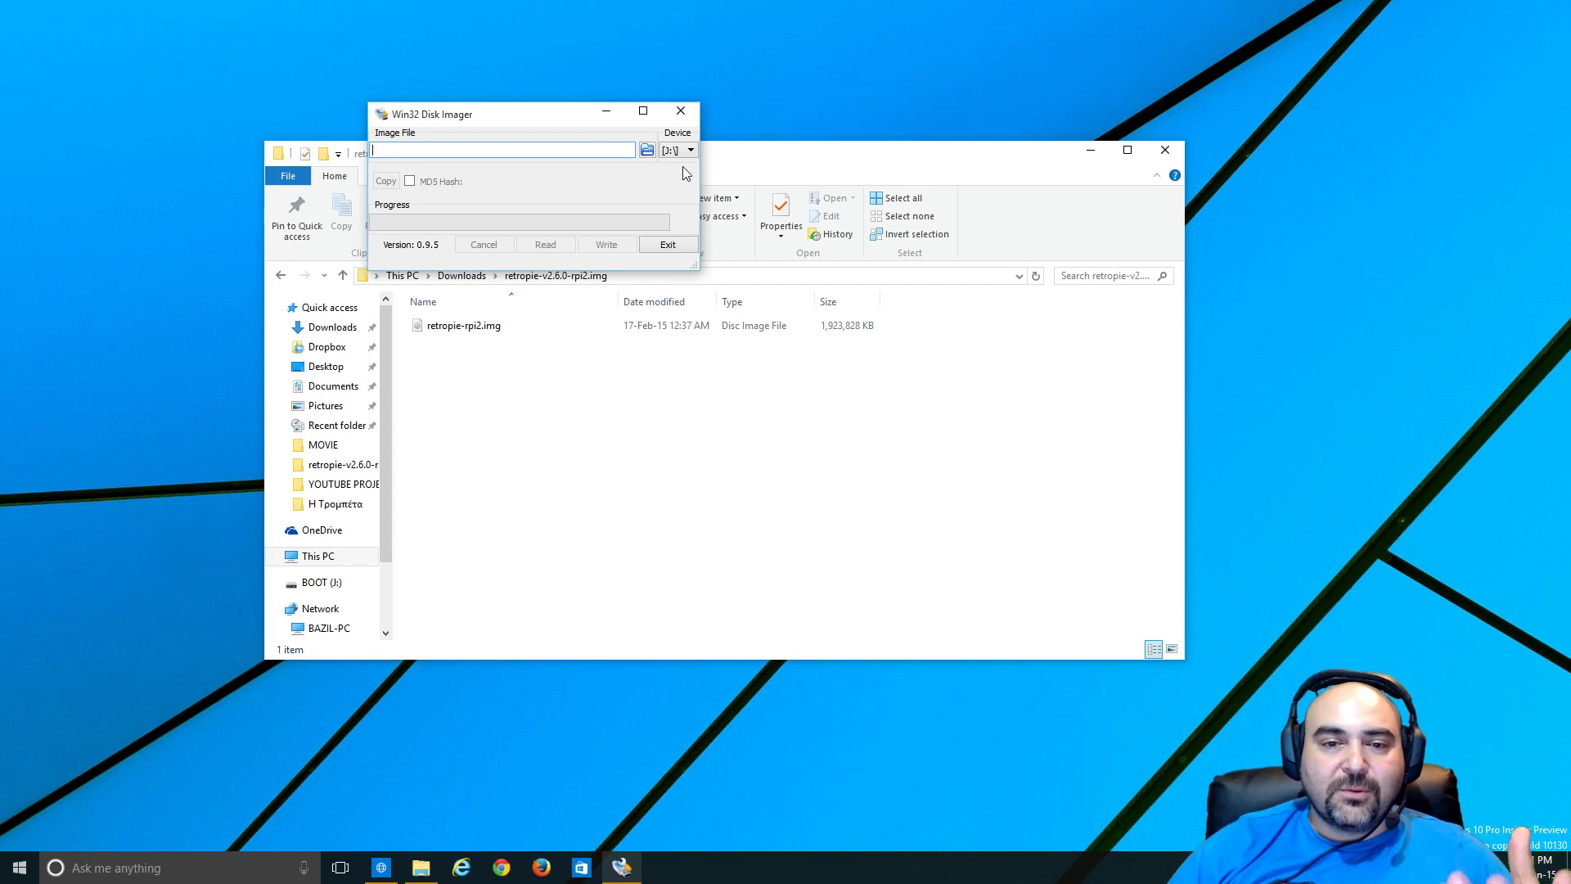
click(647, 149)
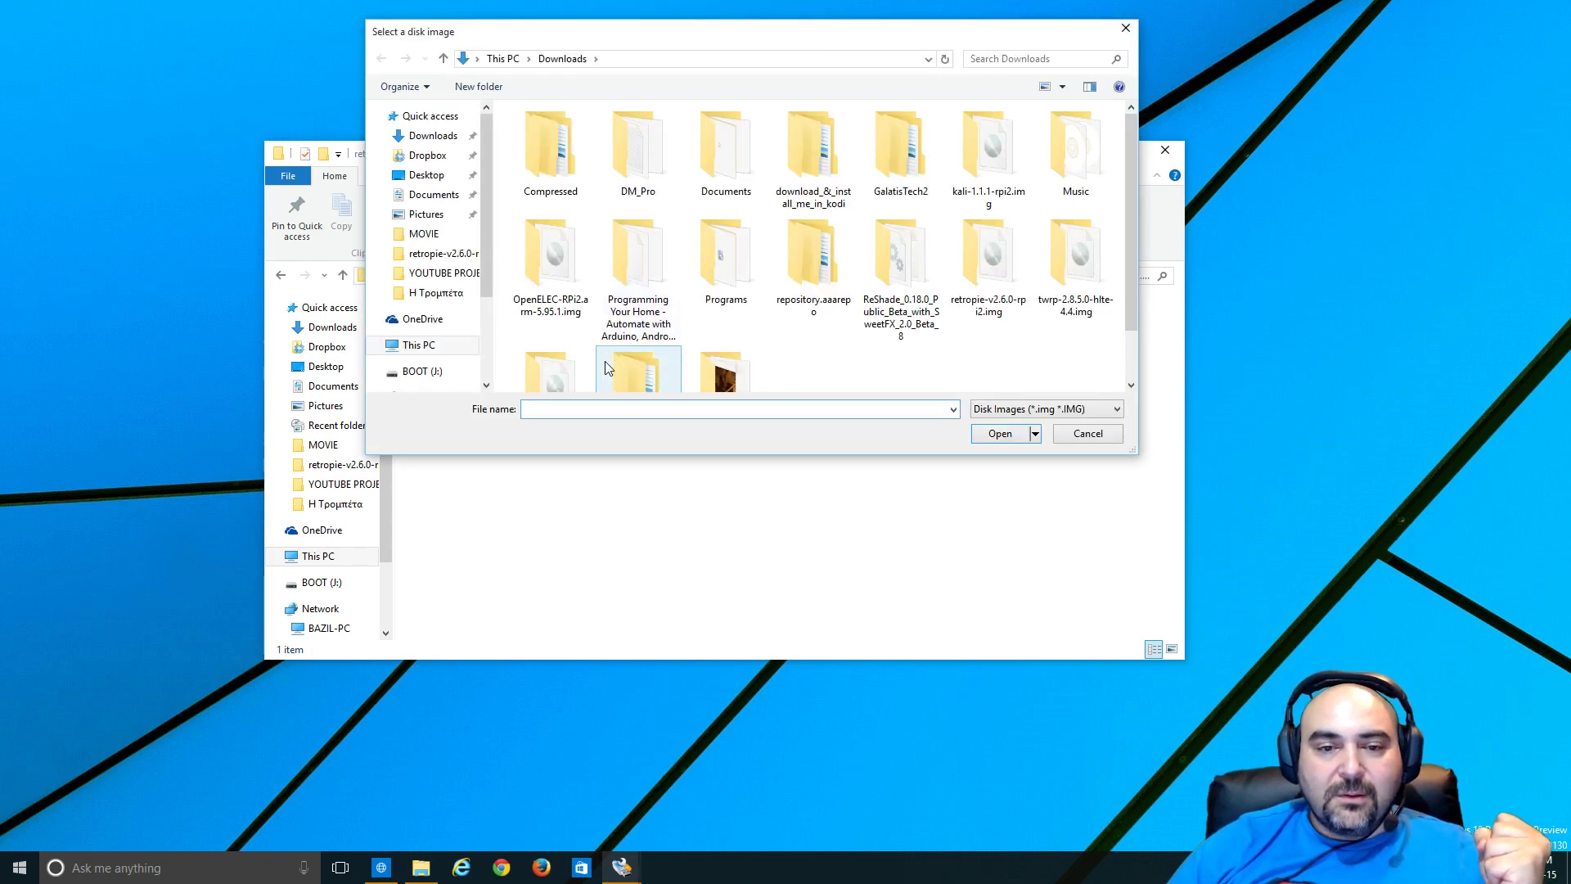
double_click(990, 295)
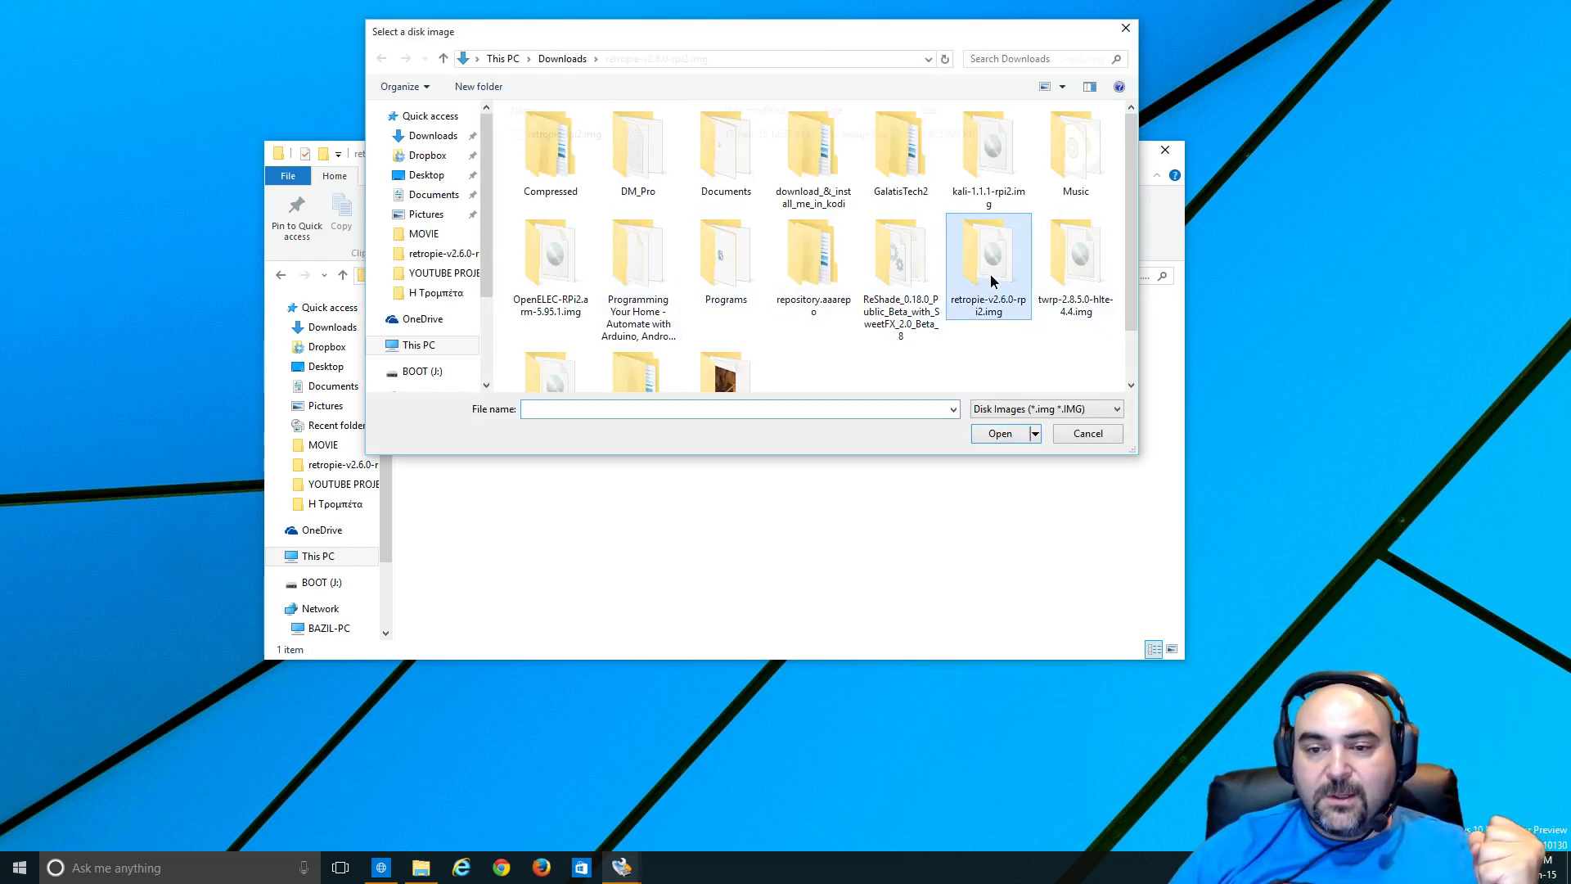
click(584, 141)
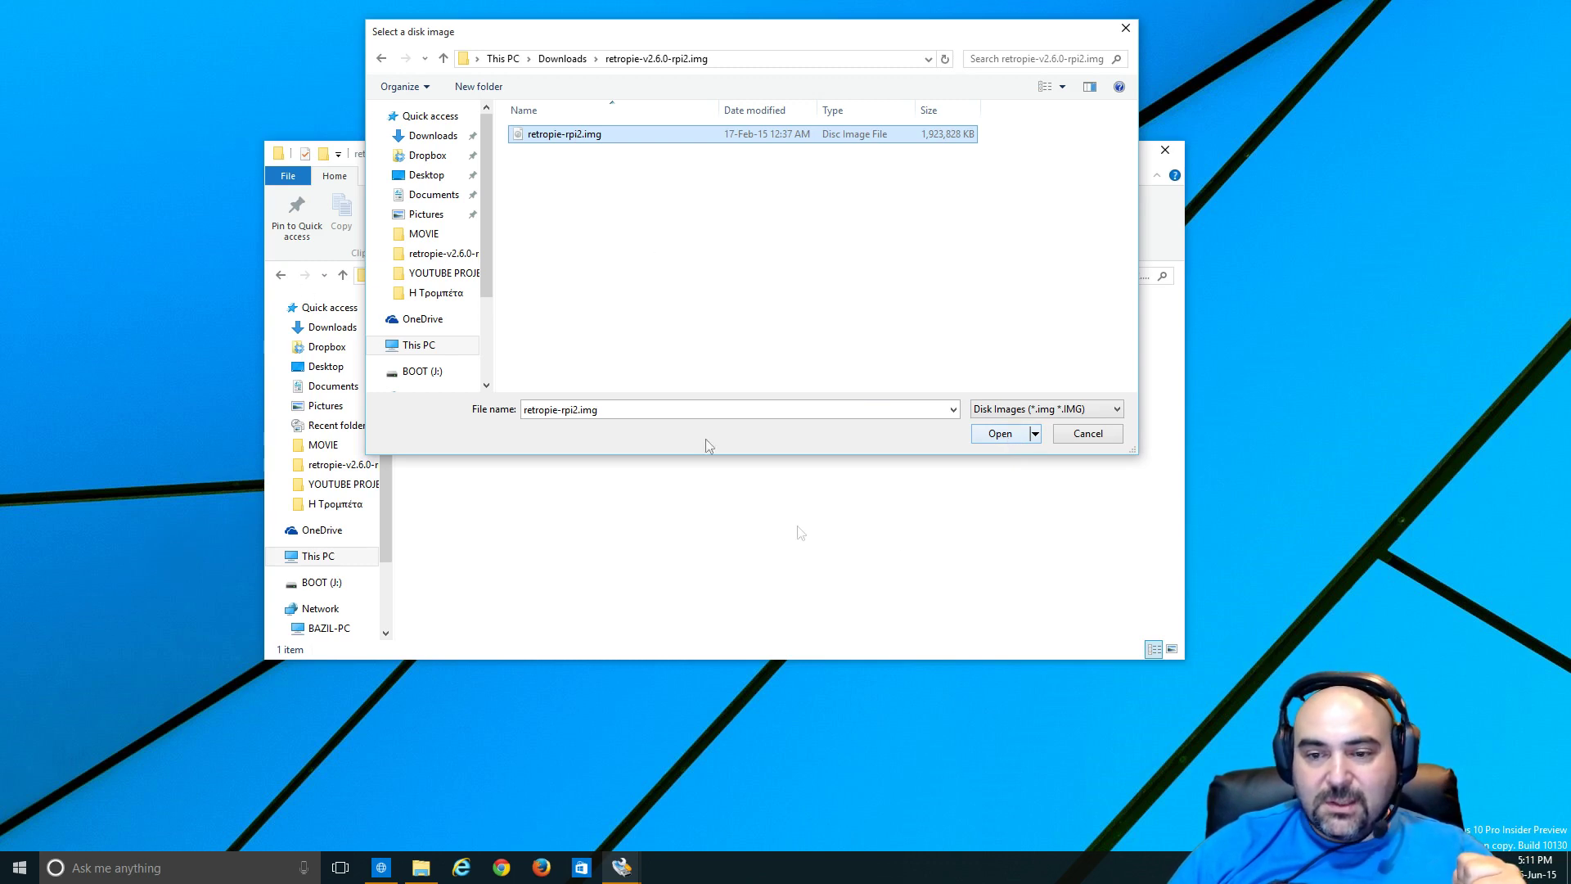
click(991, 434)
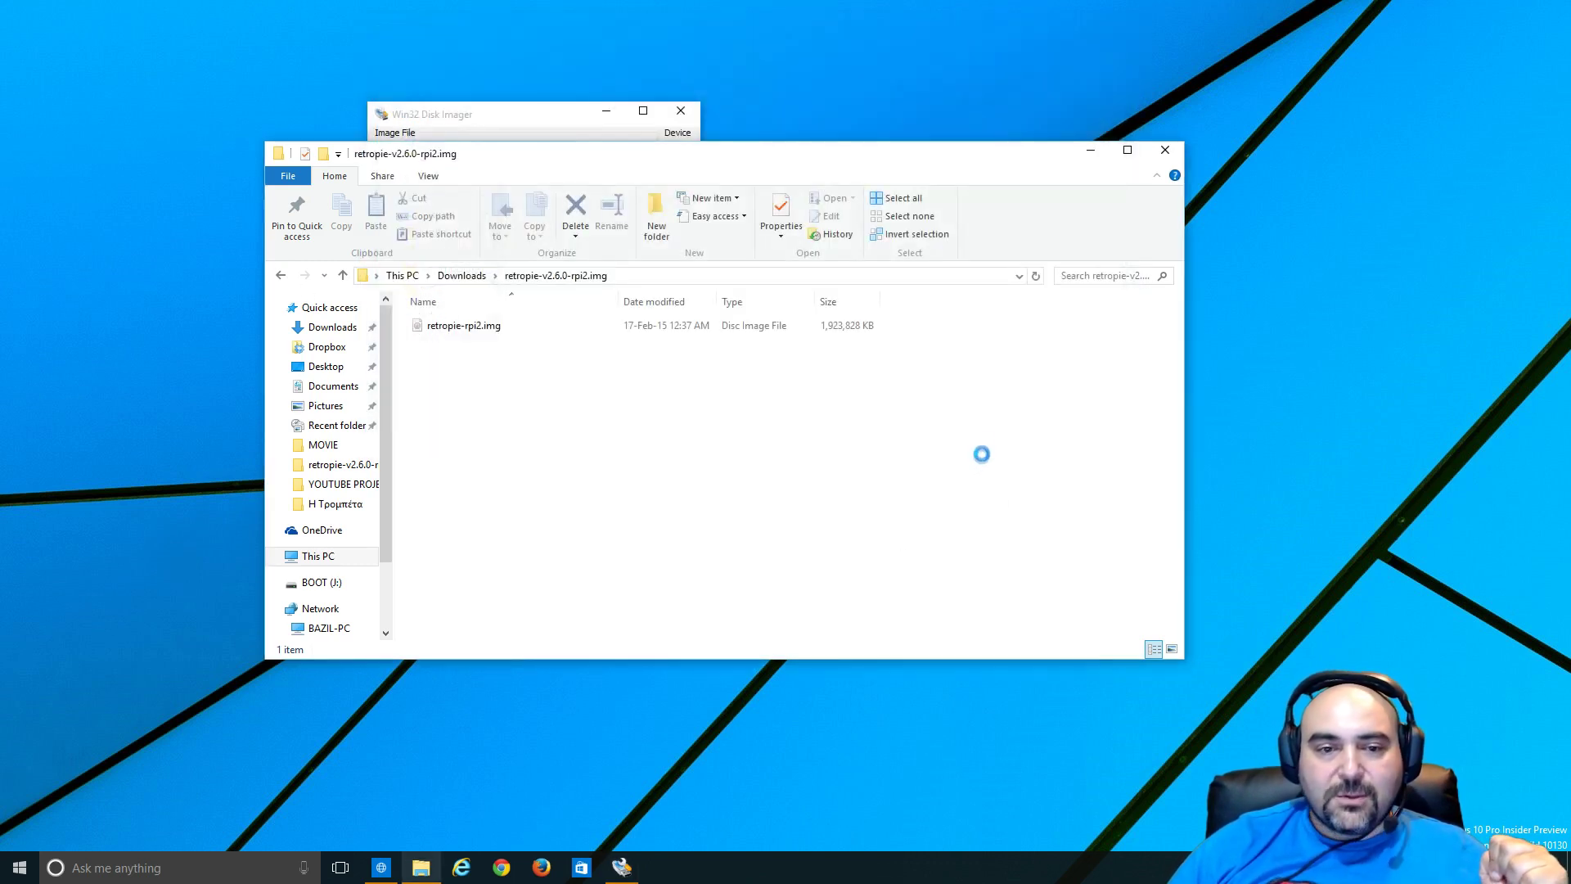
click(622, 867)
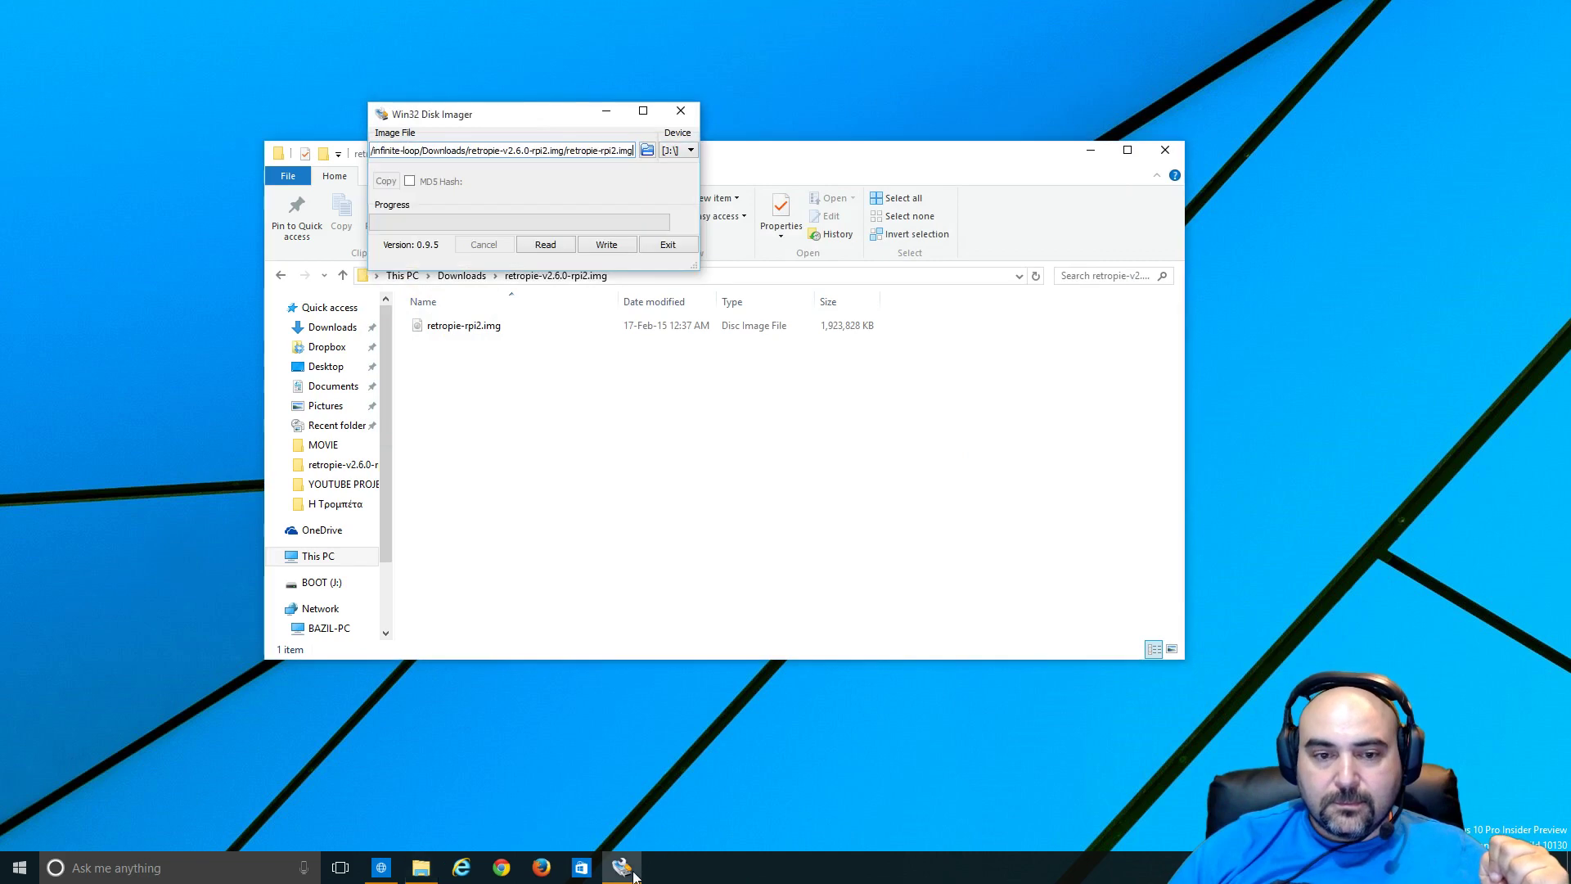
- Start writing retropie-rpi2.img to the SD card drive J:\ and decline the overwrite confirmation
drag(487, 114, 566, 67)
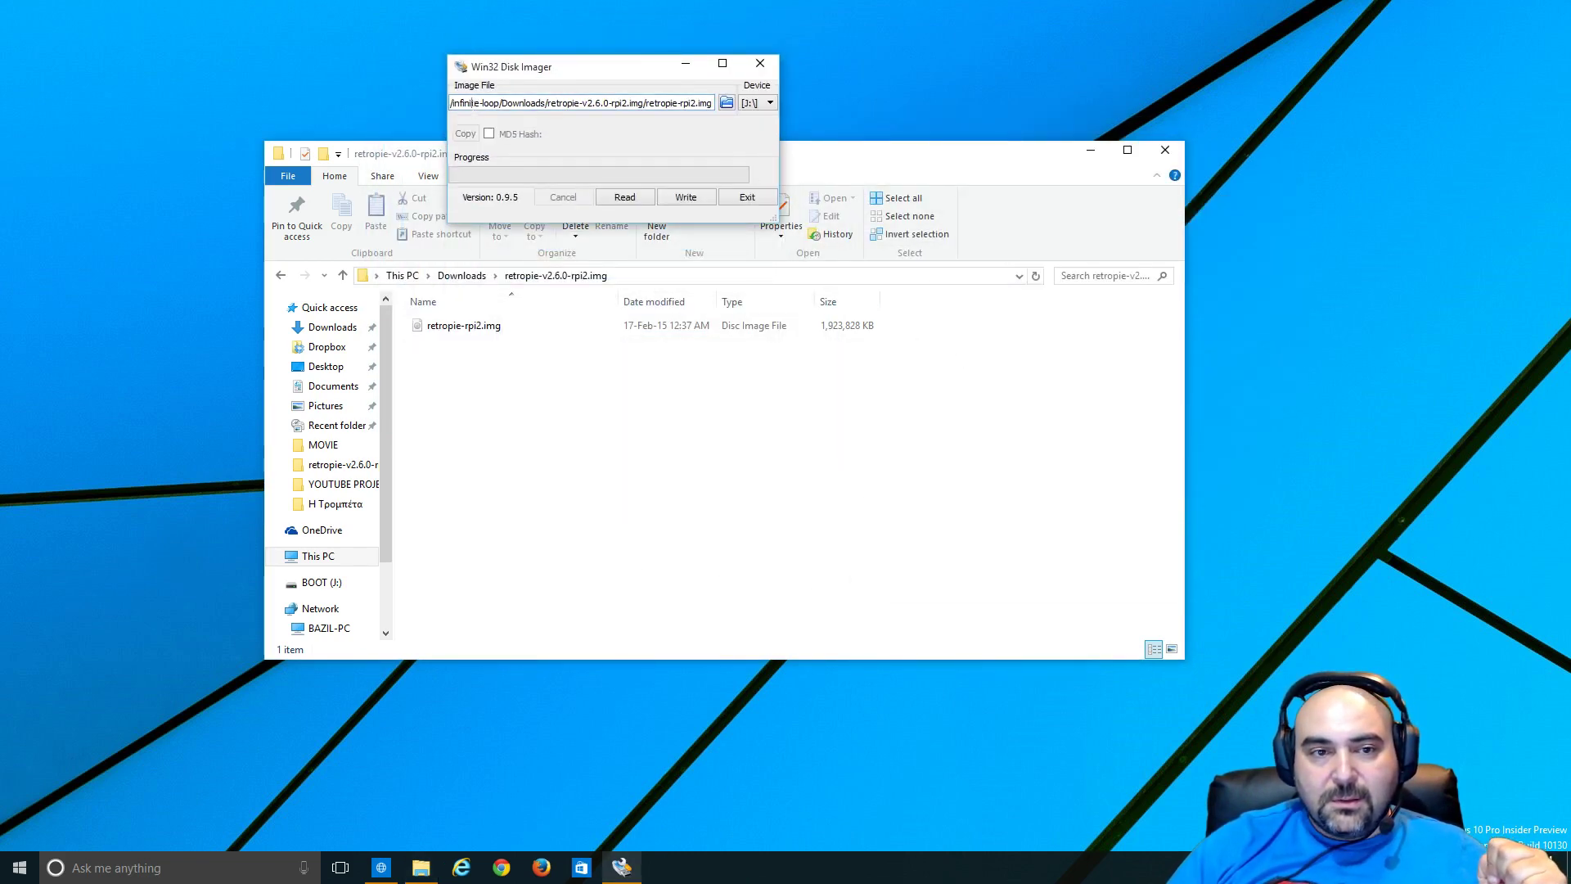
drag(472, 102, 683, 102)
drag(520, 103, 786, 106)
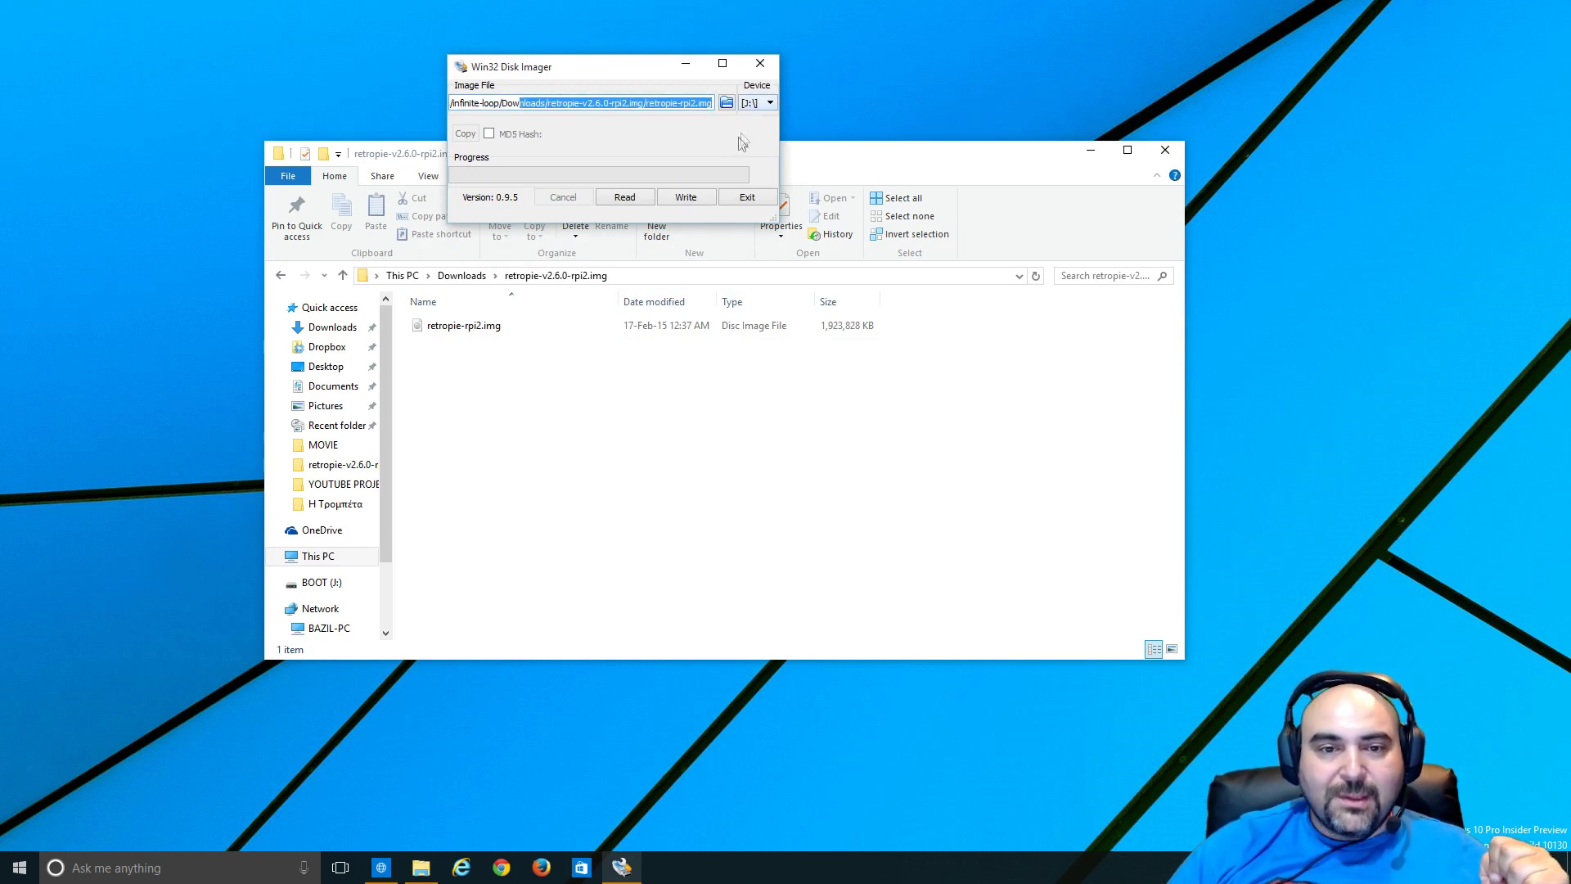
click(690, 203)
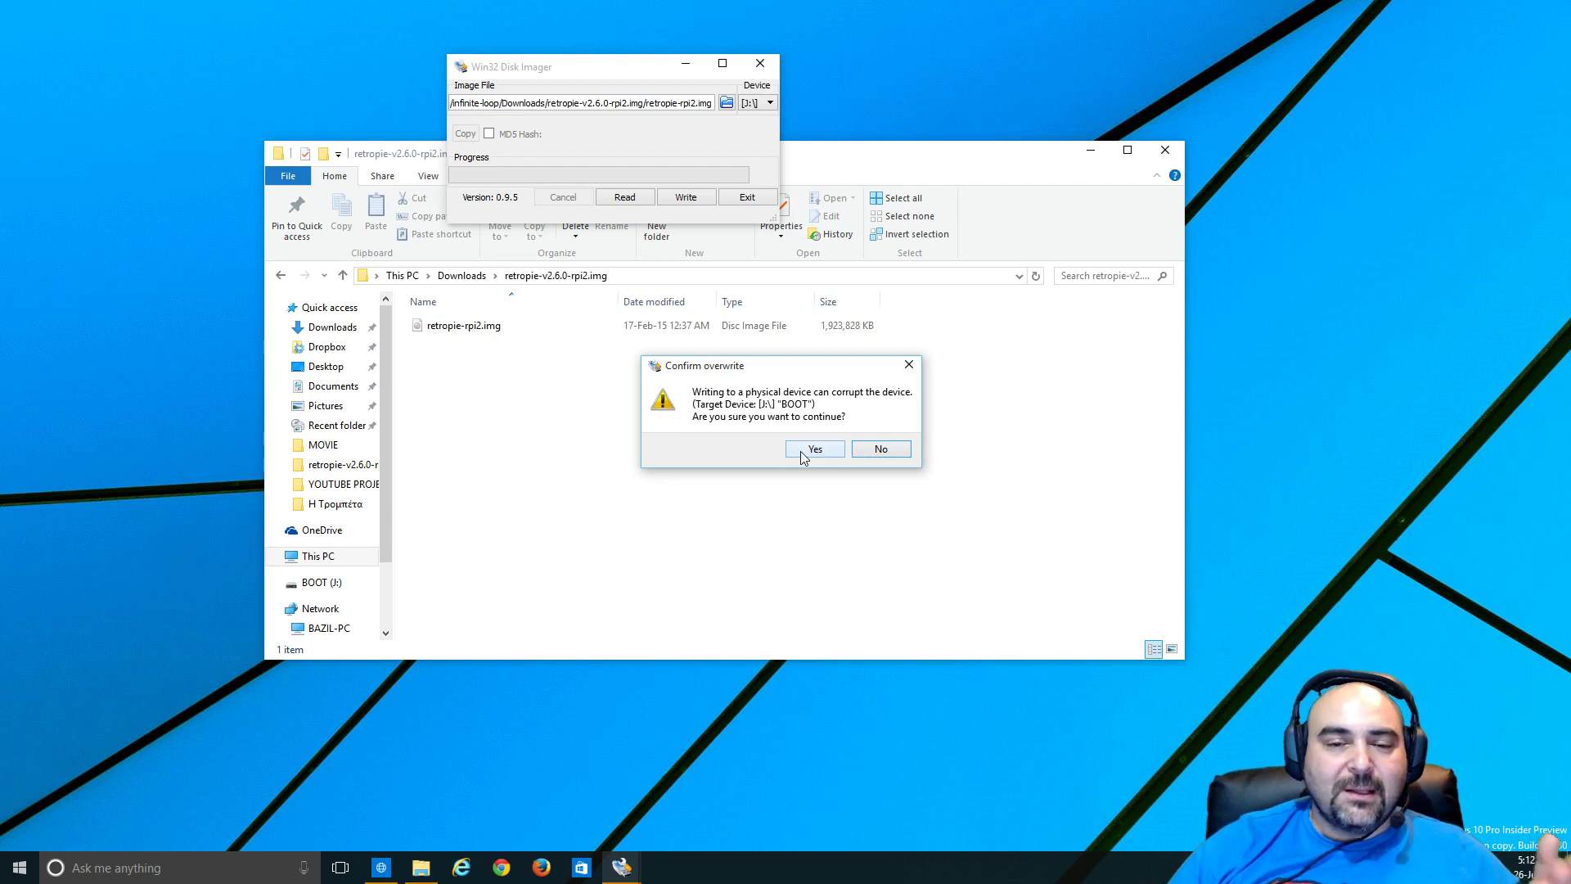
click(883, 450)
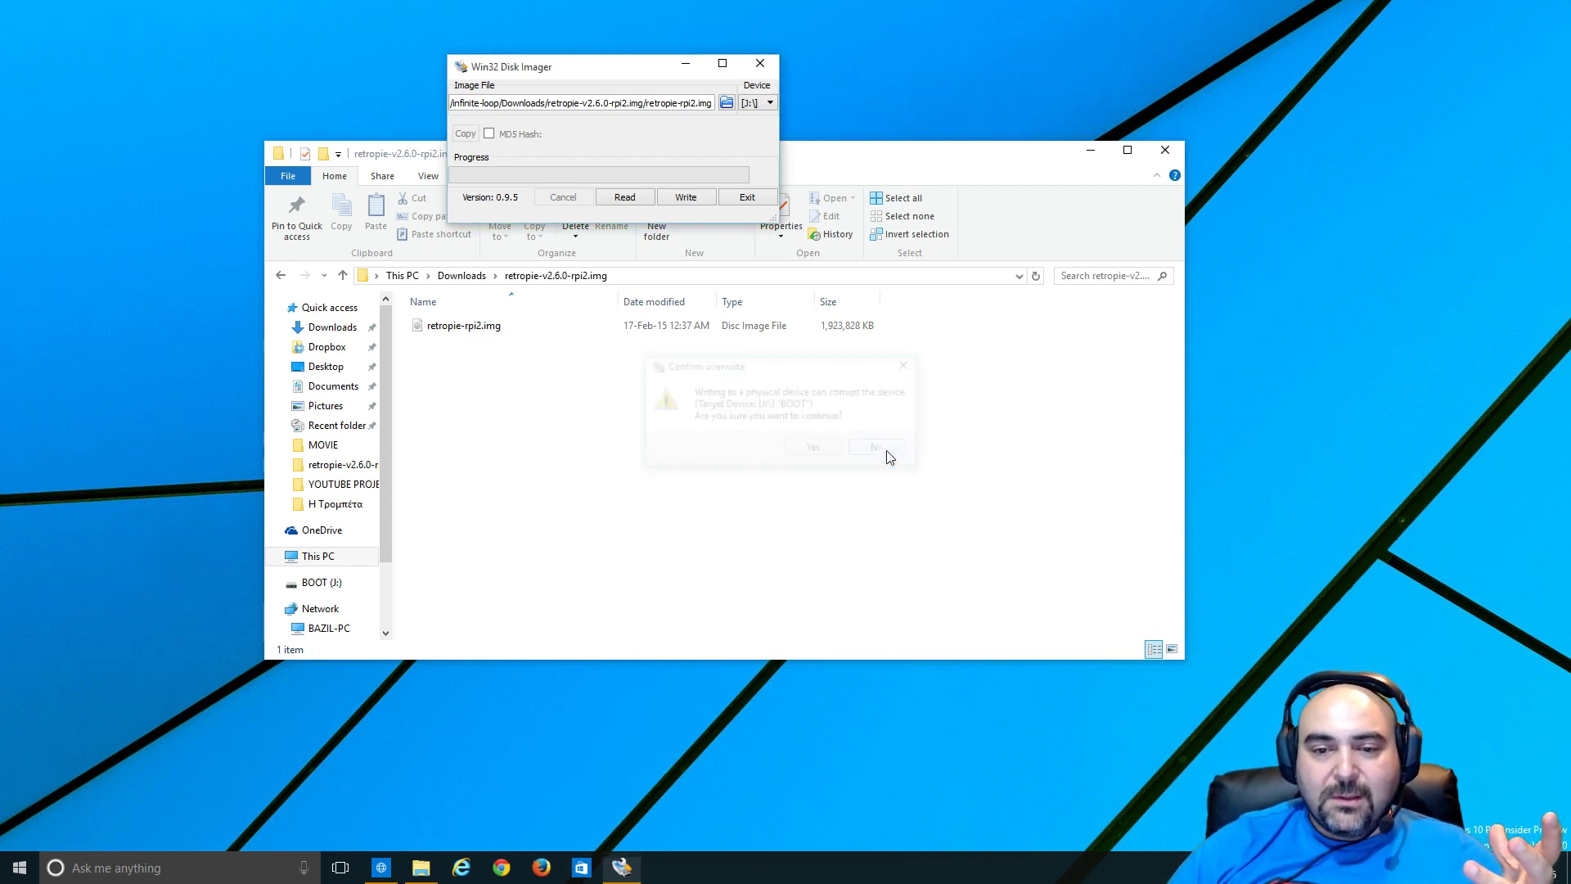
- Close Win32 Disk Imager and the File Explorer window showing the retropie-v2.6.0-rpi2.img folder
click(759, 68)
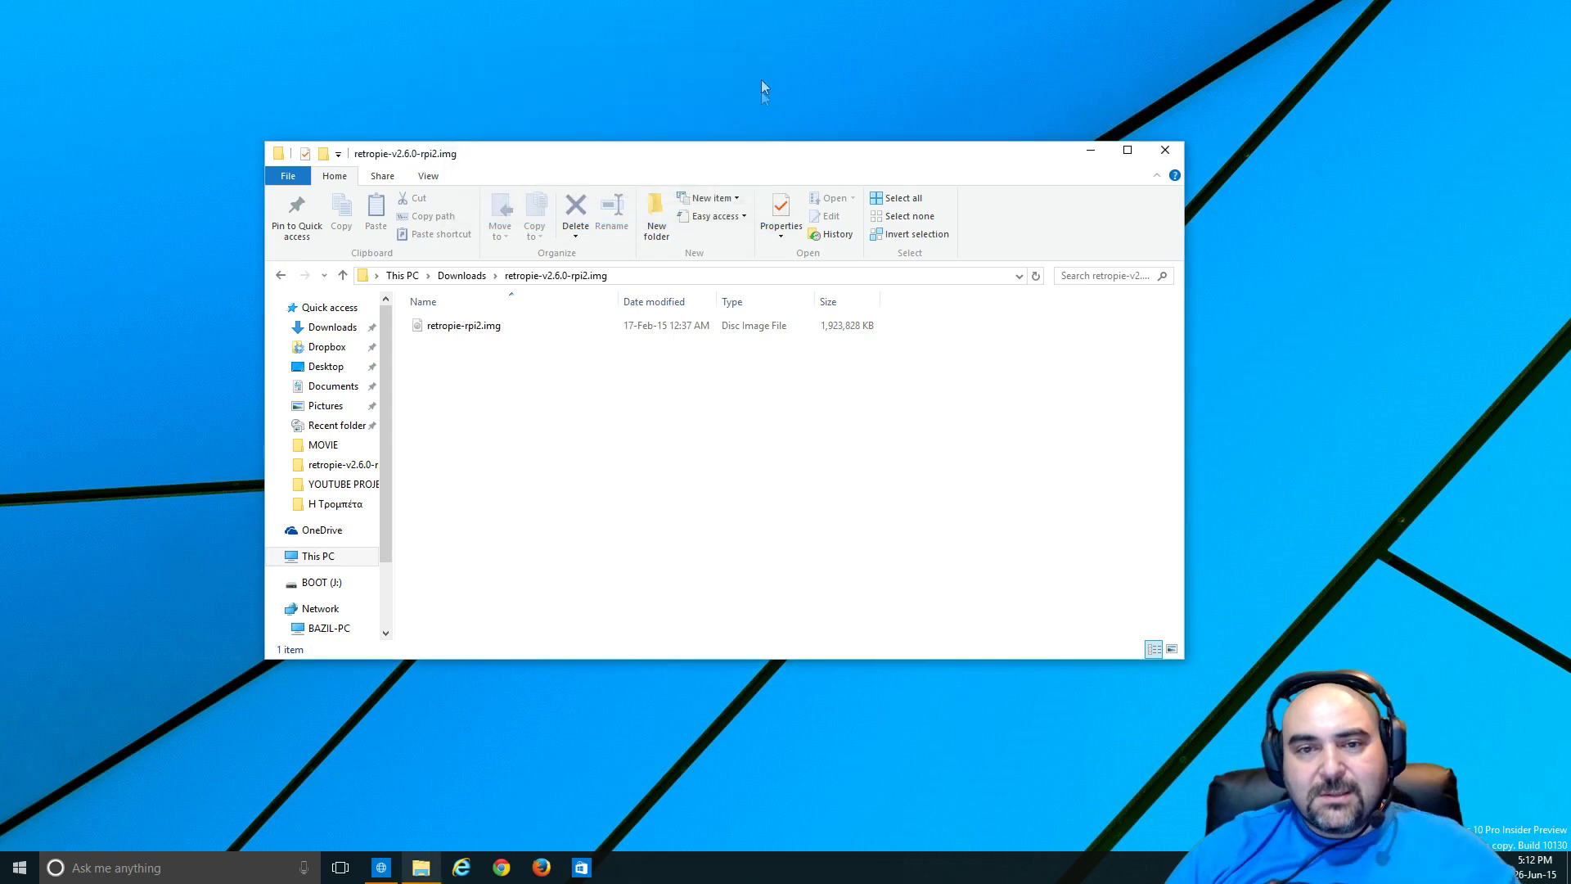
click(1172, 153)
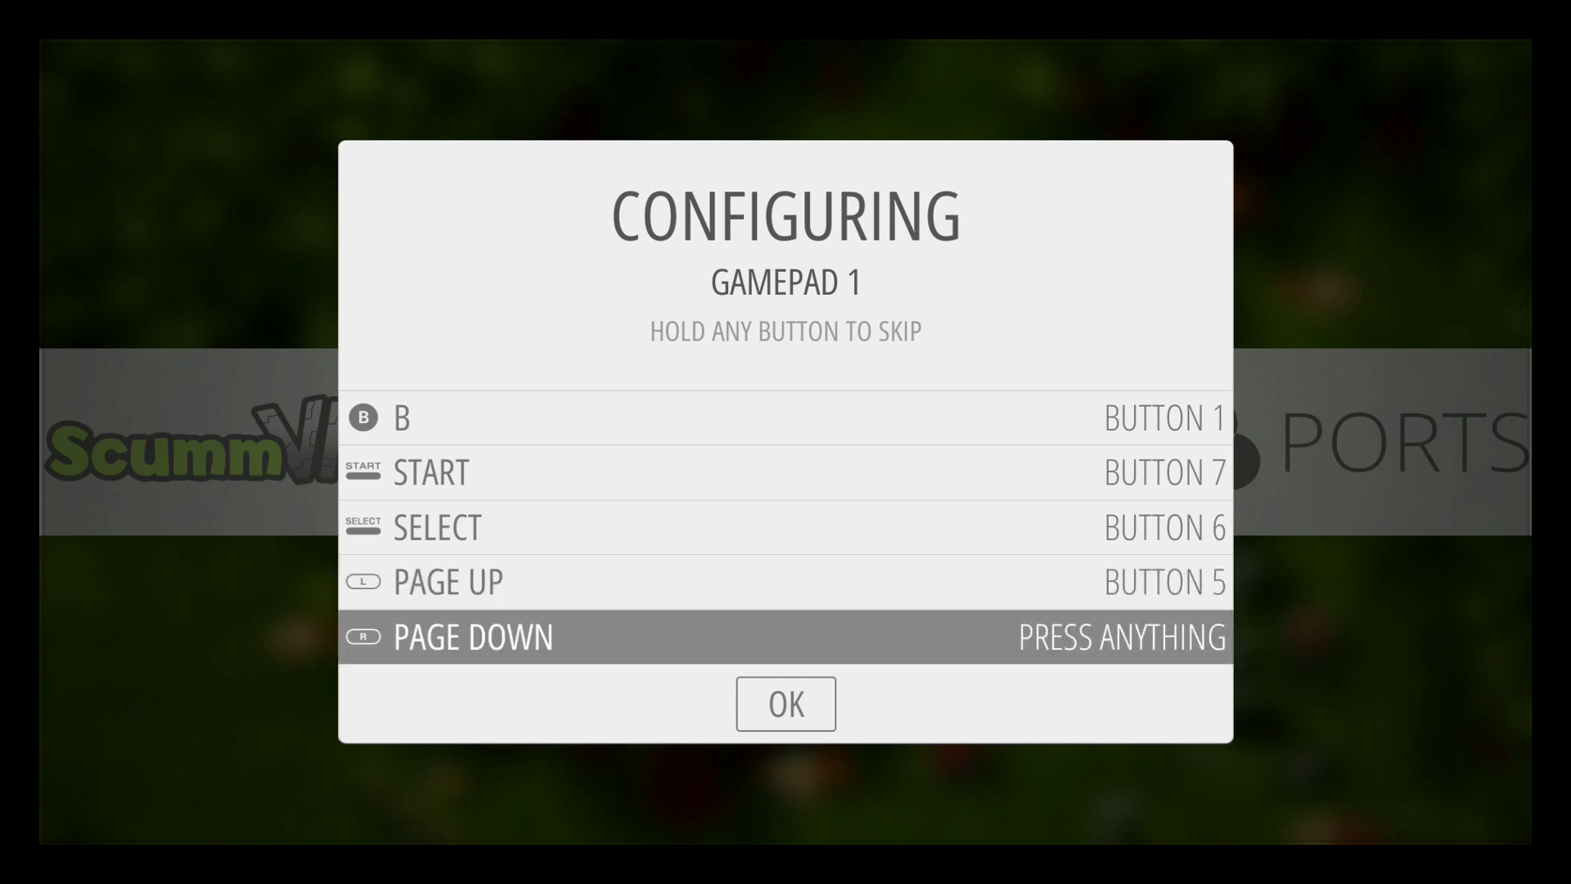
- Switch to EmulationStation on the Raspberry Pi, finish configuring the inputs of Gamepad 1, and close the main menu
key(Return)
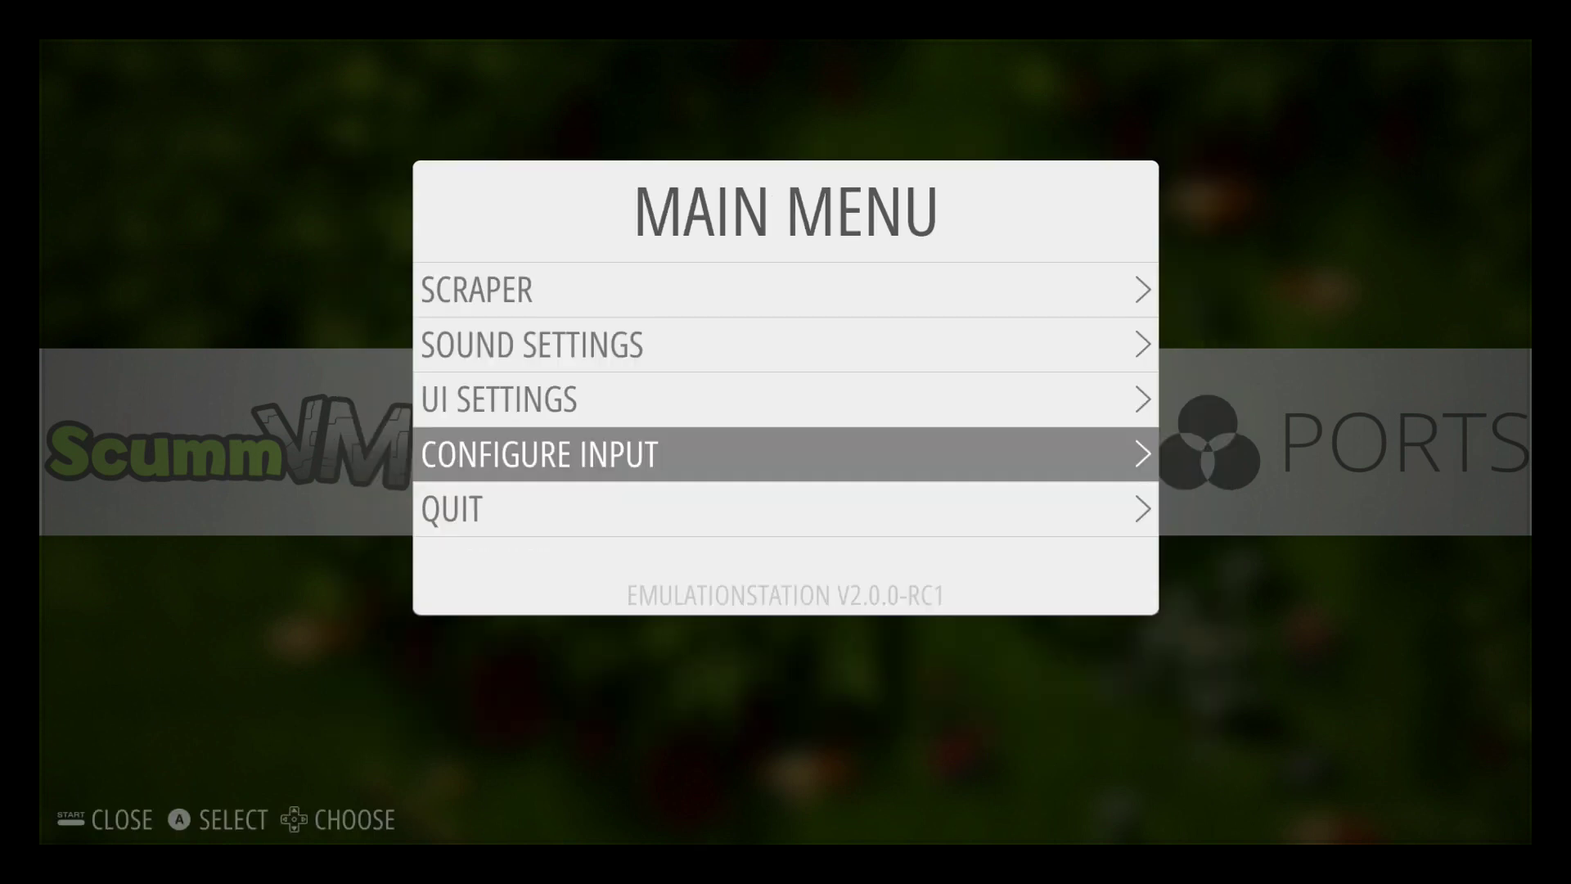
key(Escape)
- Choose the Commodore Amiga system in the carousel and launch its Start entry to run the Amiga emulator
key(Right)
key(Right)
key(Left)
key(Left)
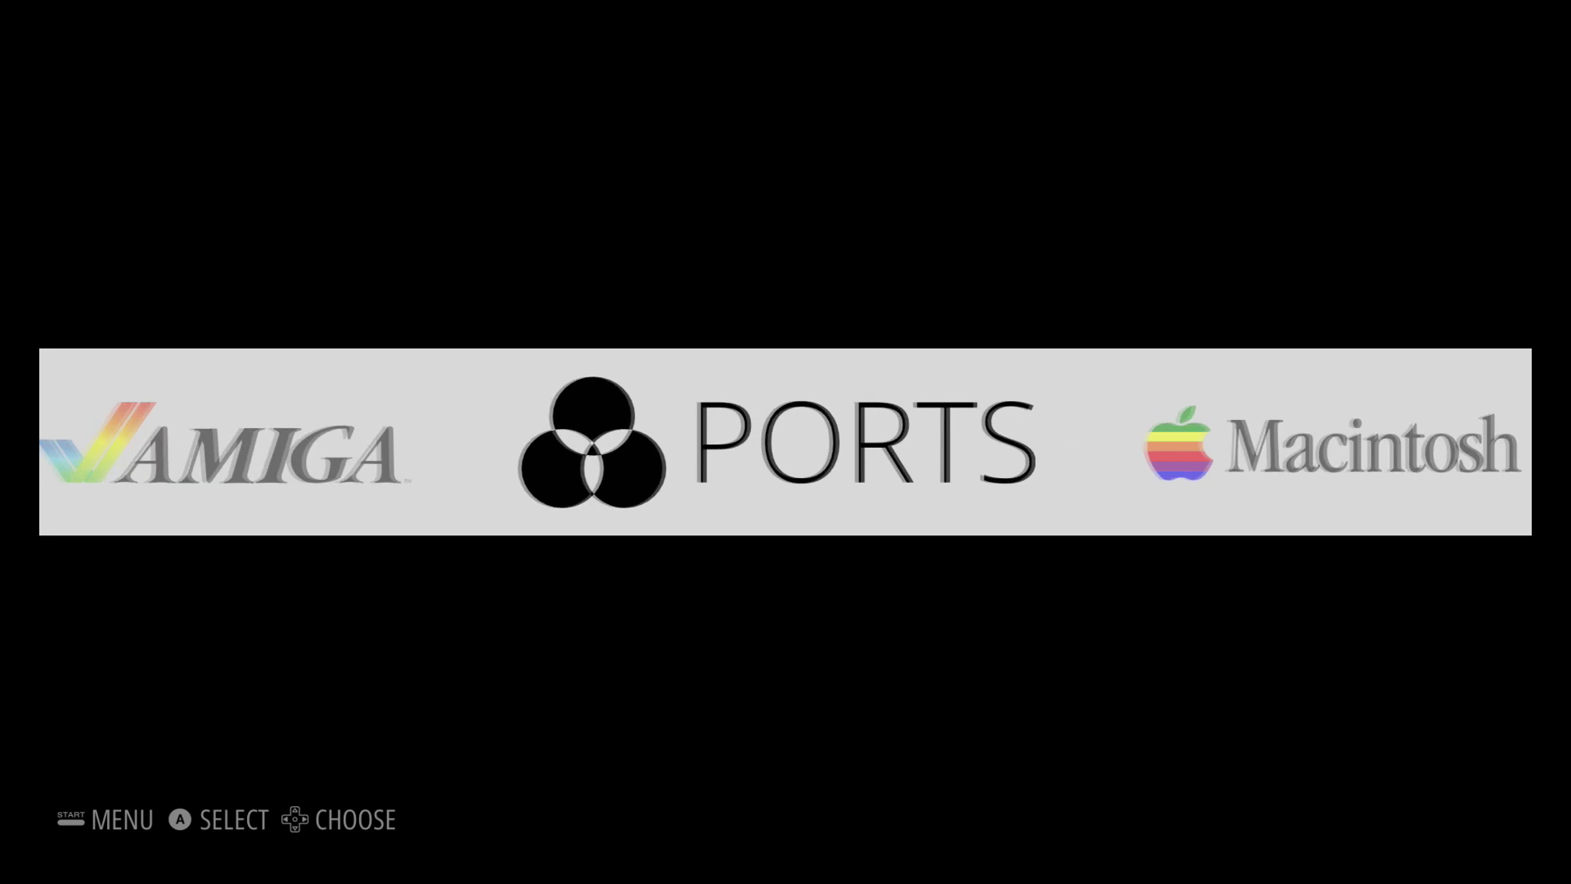
key(Right)
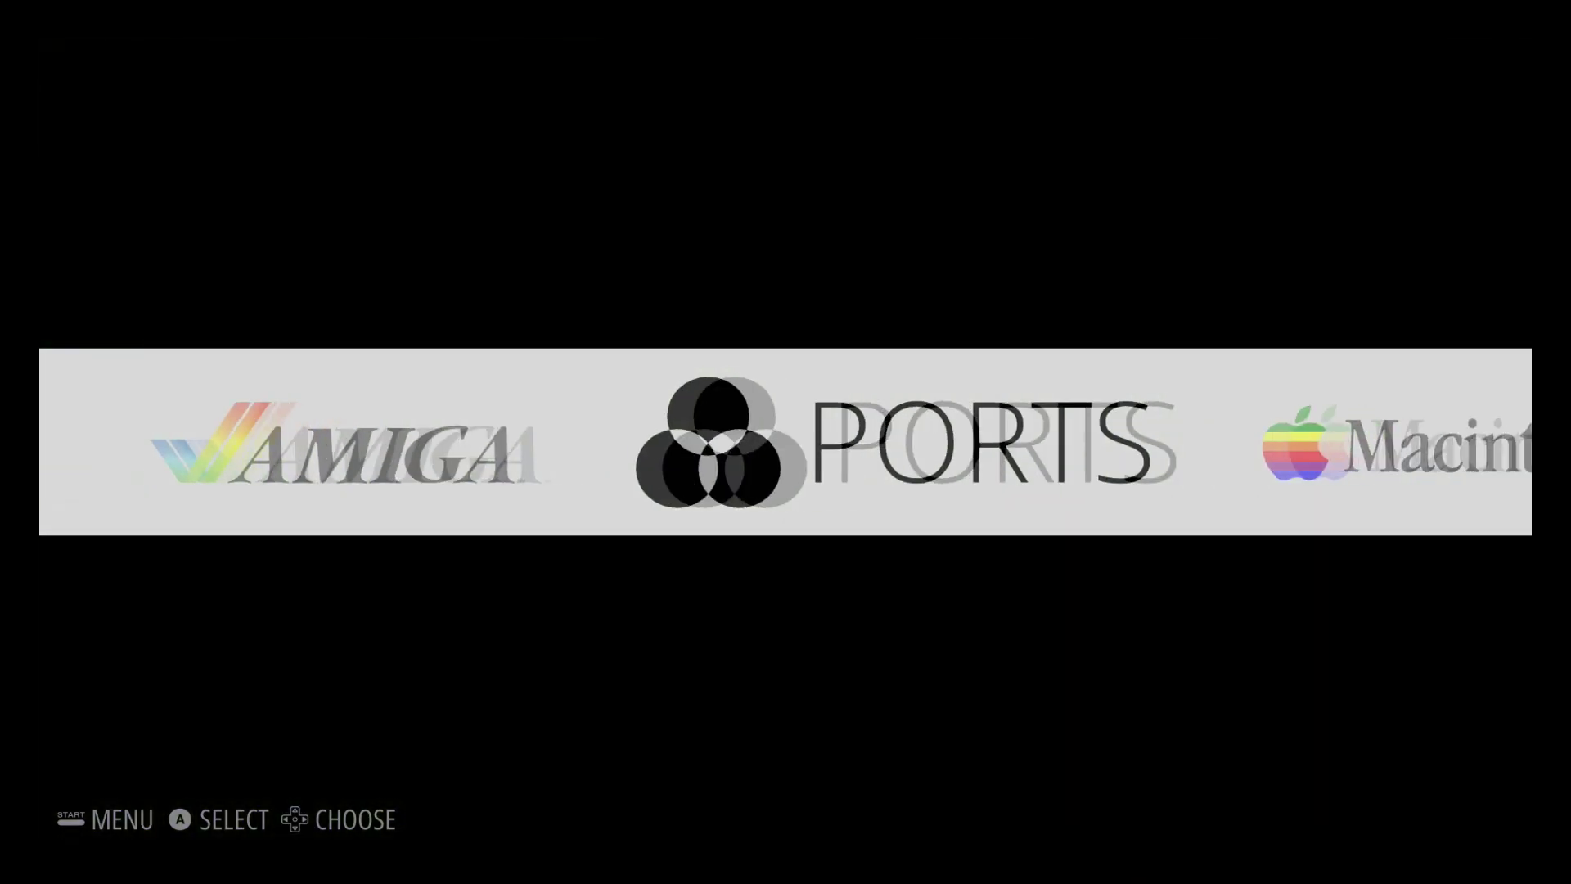
key(Left)
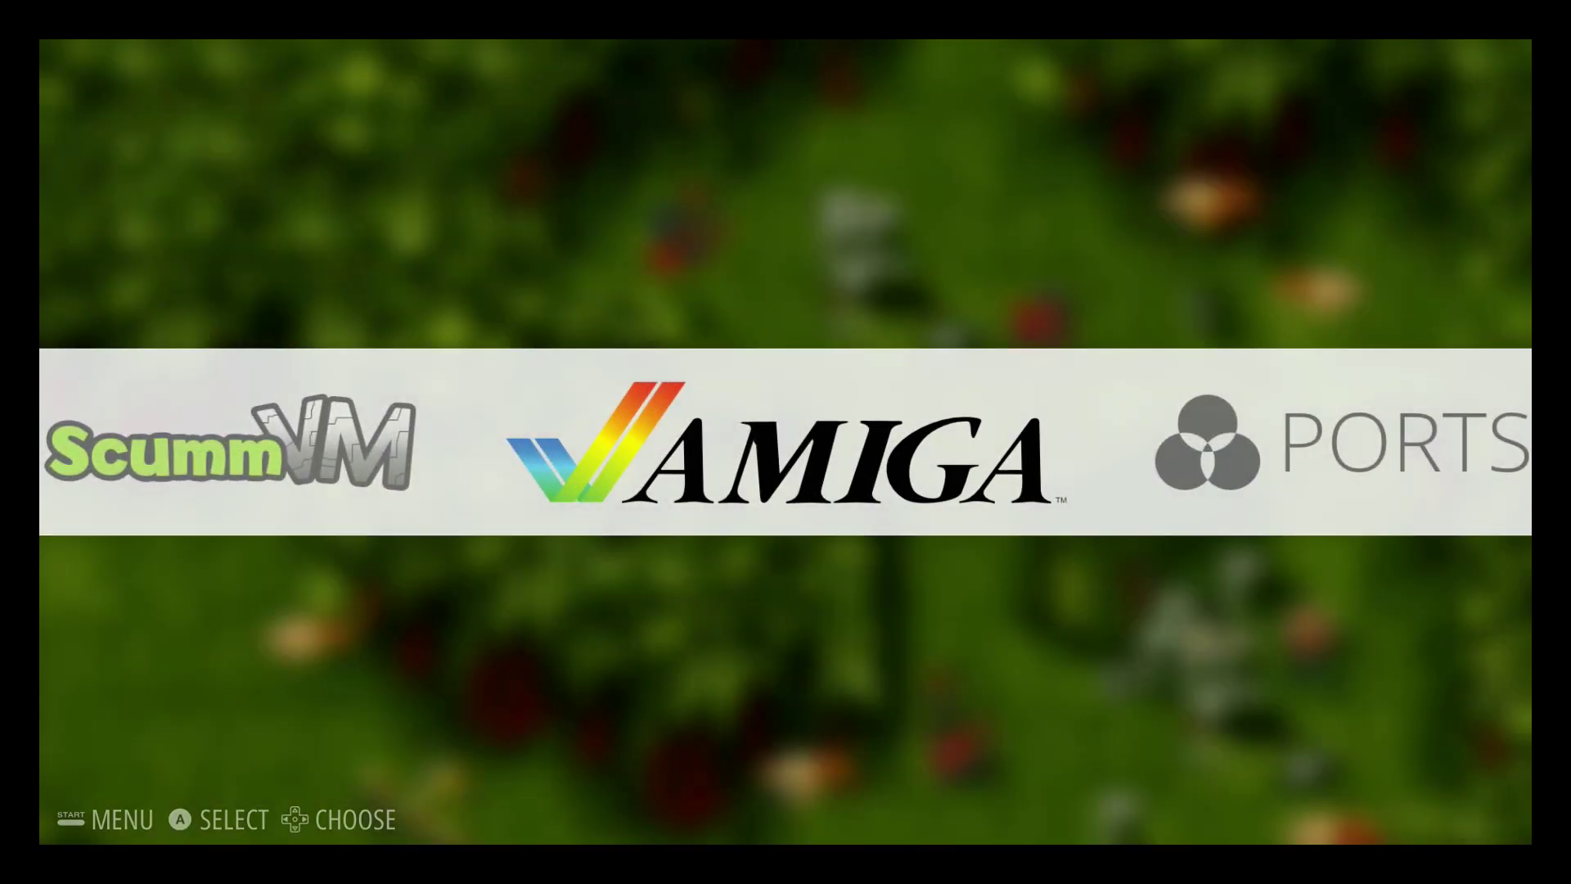
key(Return)
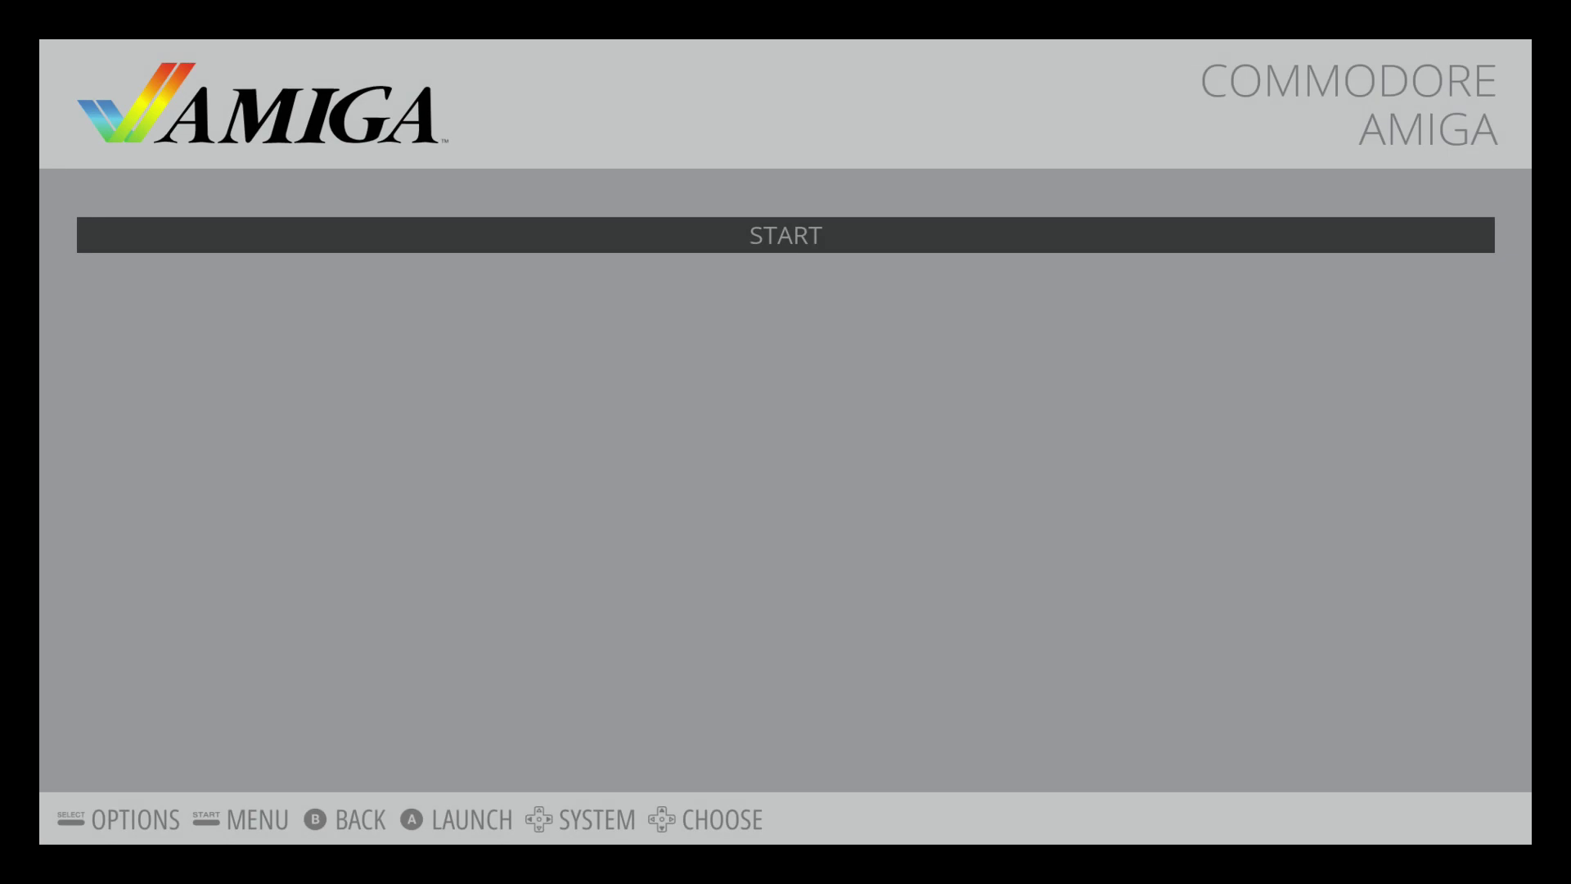
key(Return)
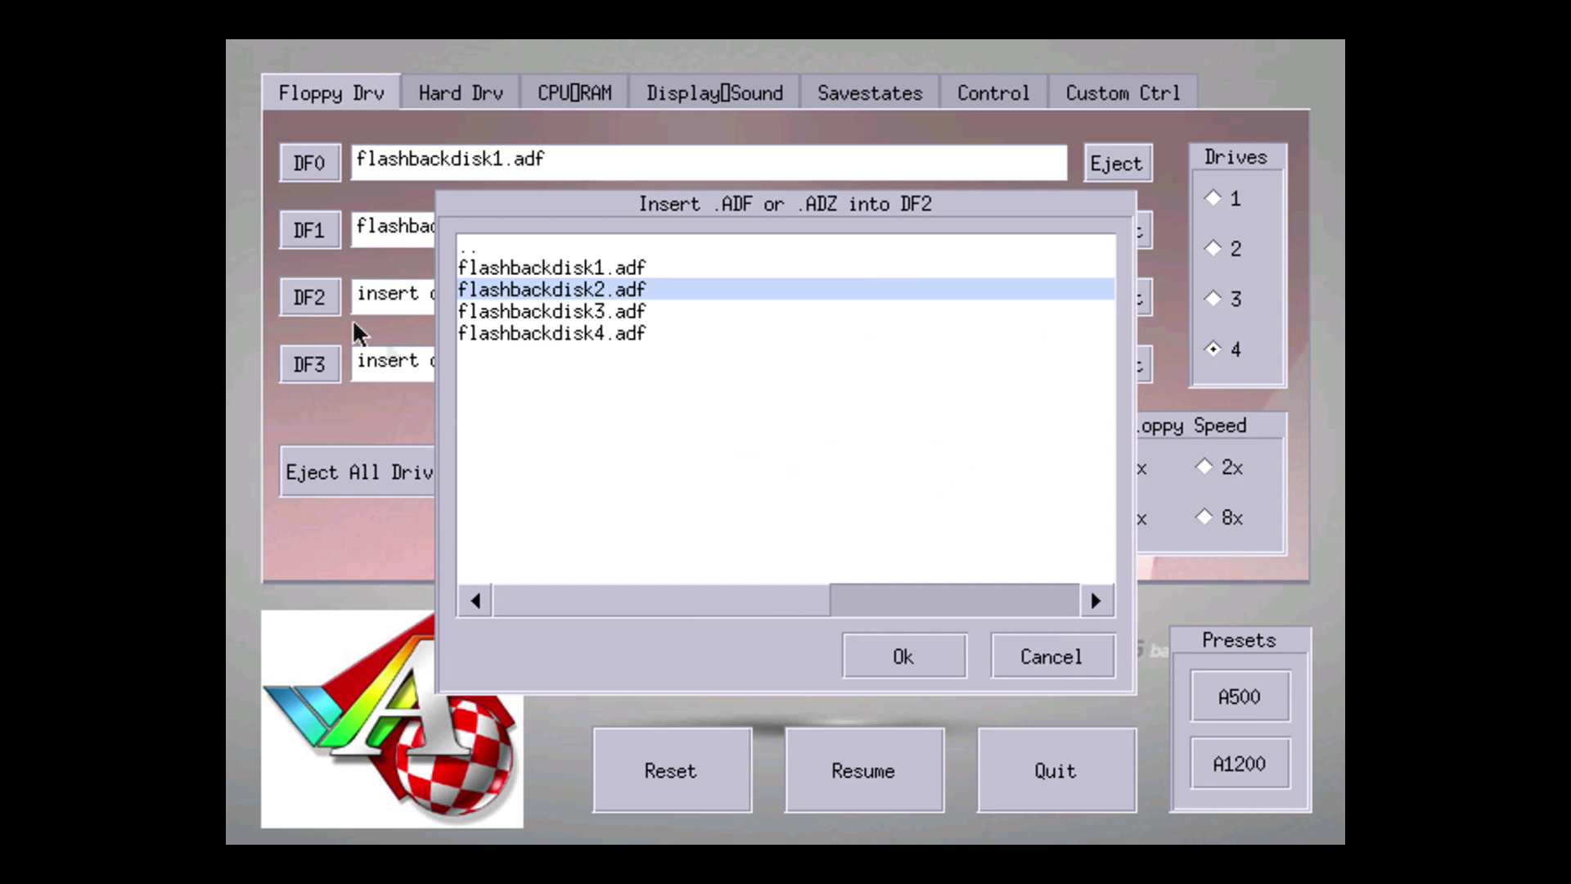
- Insert flashbackdisk3.adf into floppy drive DF2
click(499, 312)
click(851, 651)
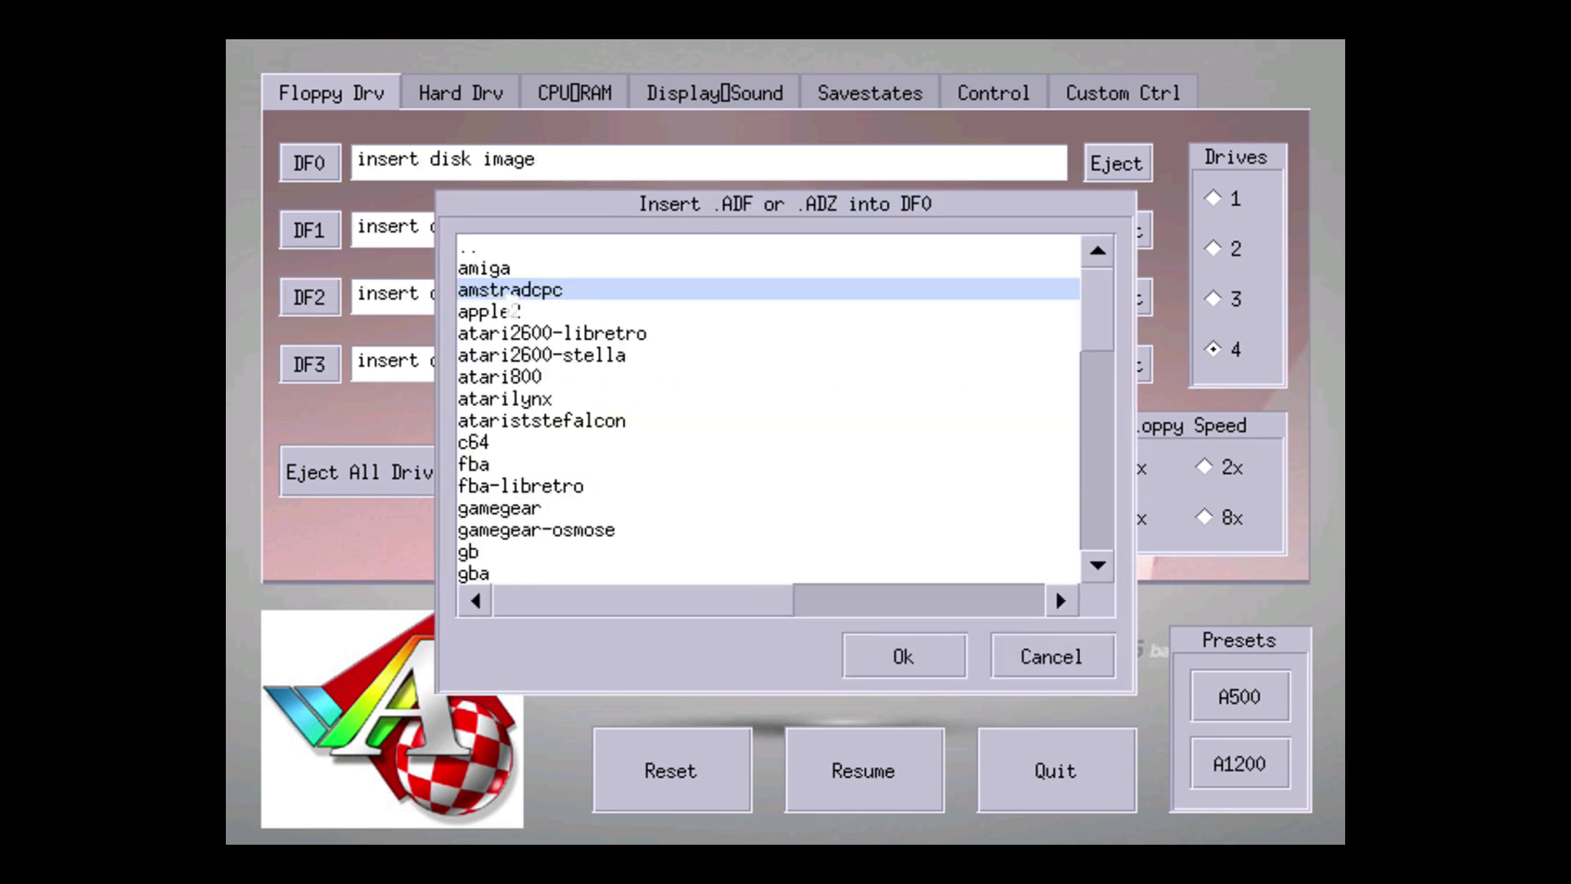
- Insert flashbackdisk1.adf from the amiga folder into floppy drive DF0 and flashbackdisk2.adf into DF1
double_click(503, 268)
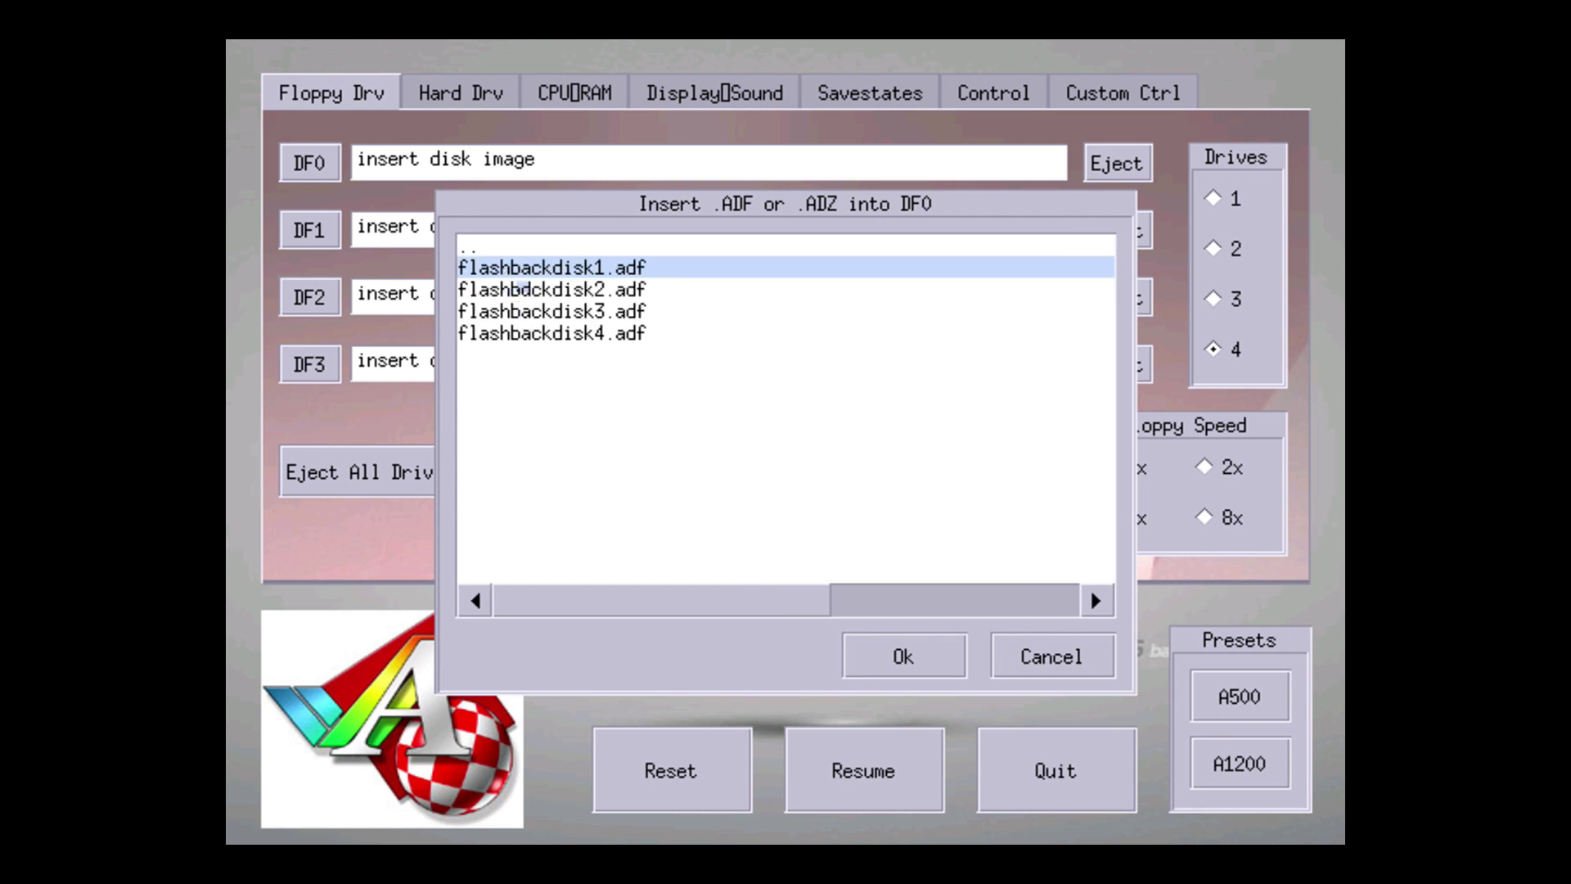
click(892, 654)
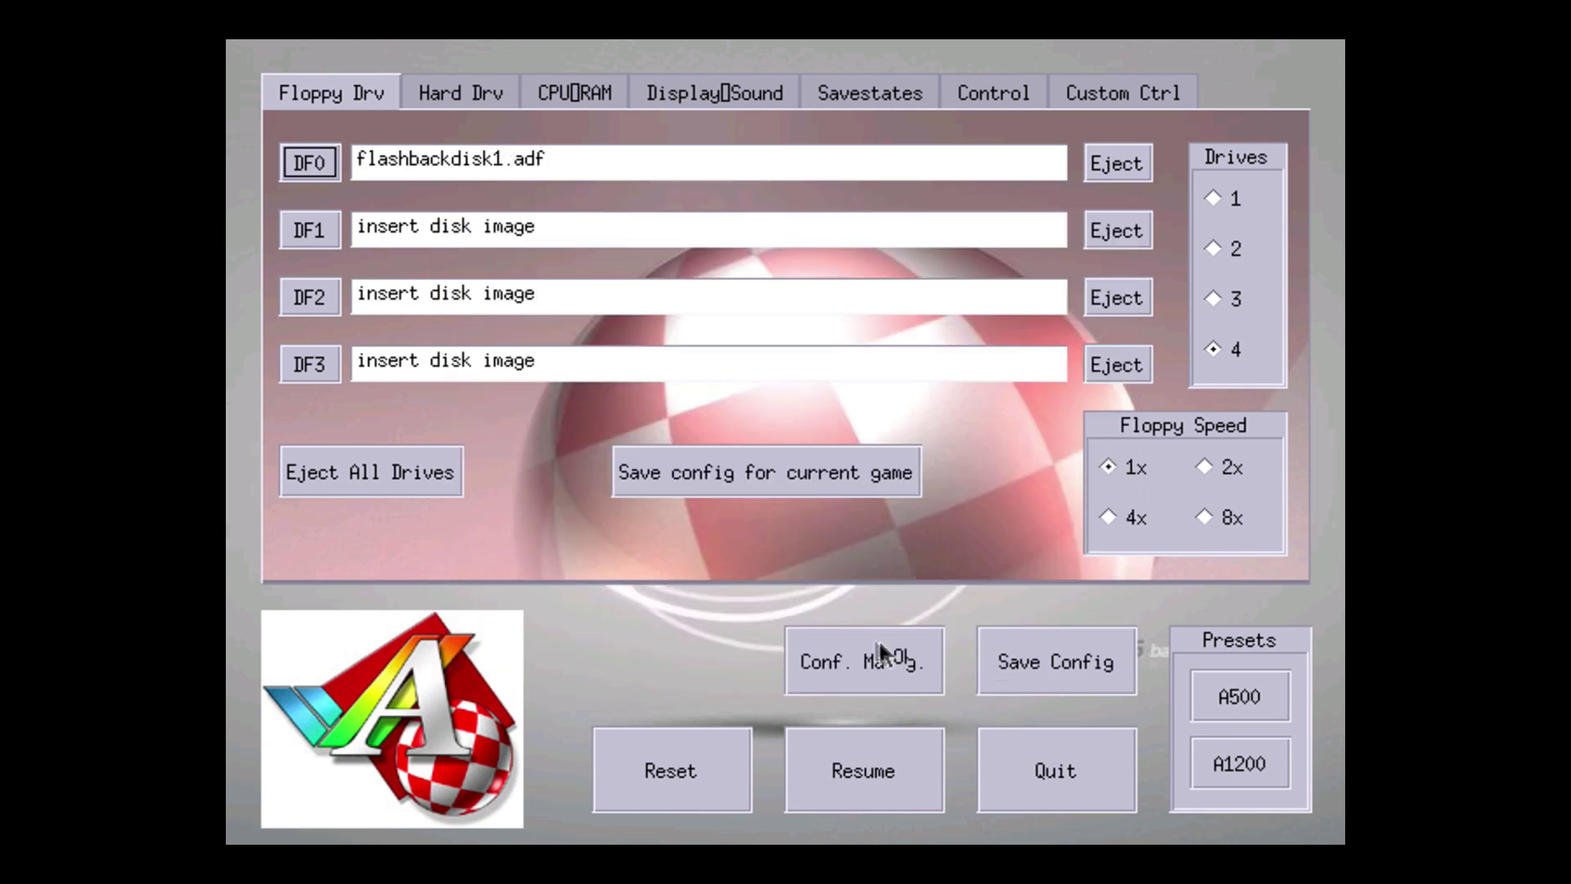
click(308, 230)
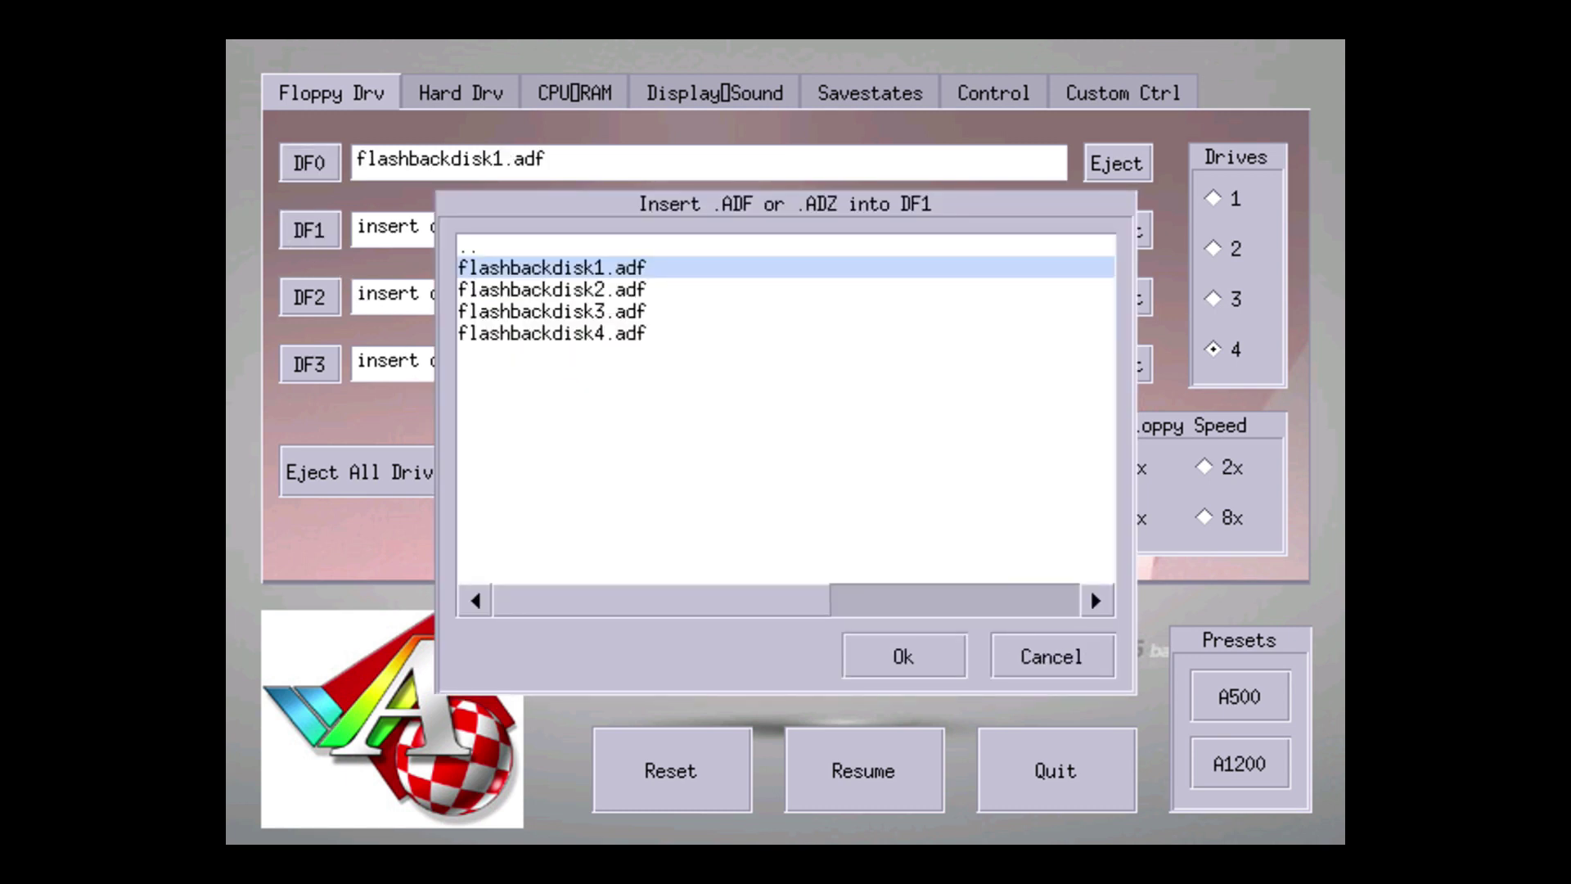
click(502, 290)
click(909, 654)
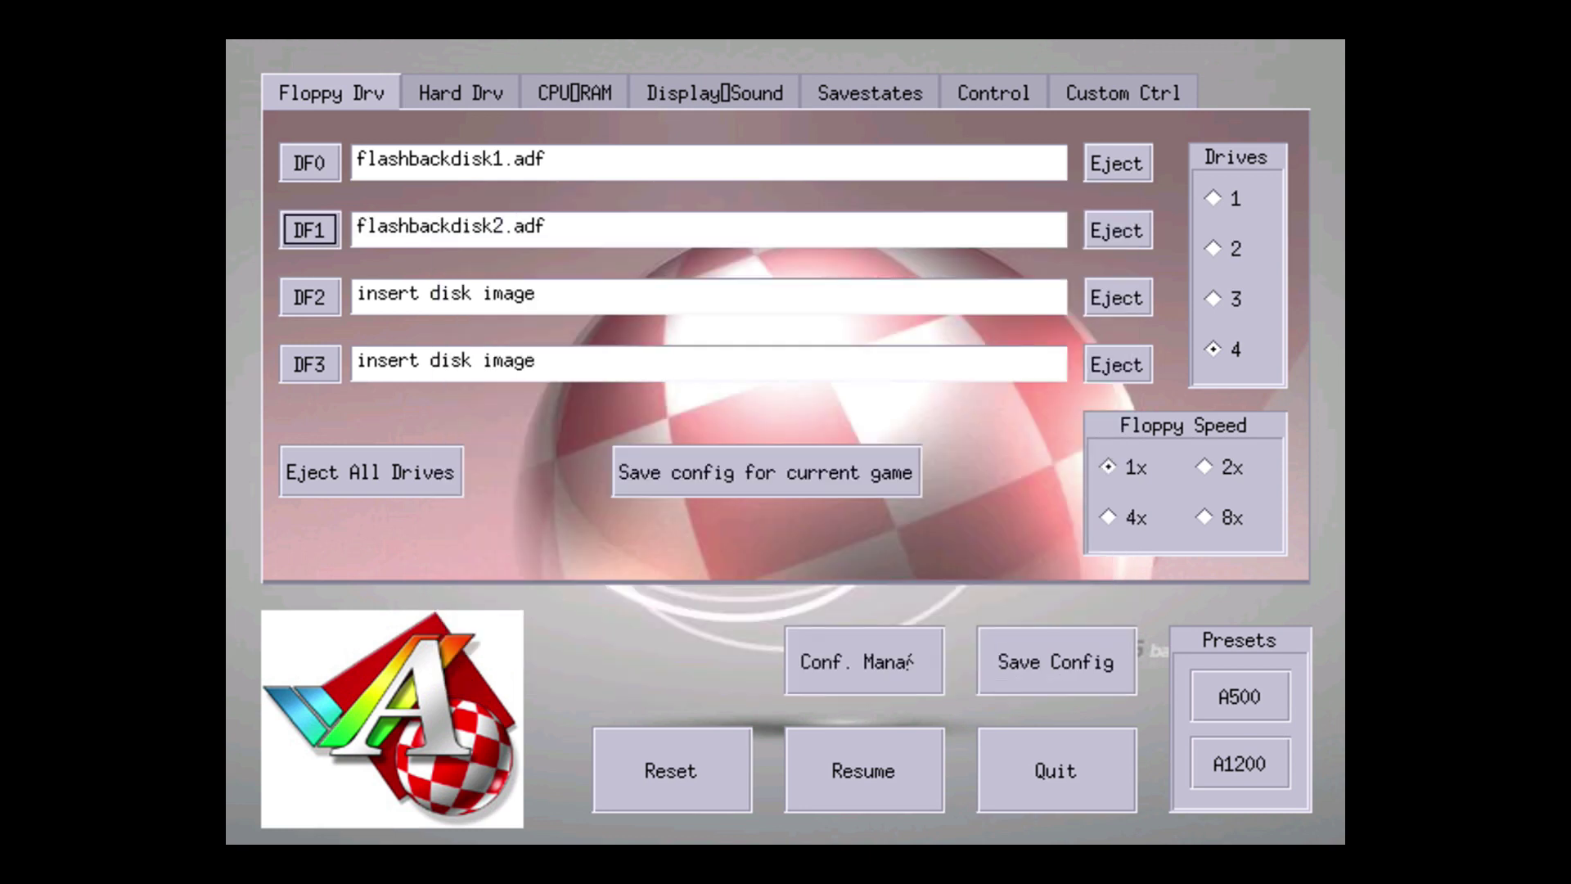
- Open the emulator's CPU and RAM settings
click(575, 93)
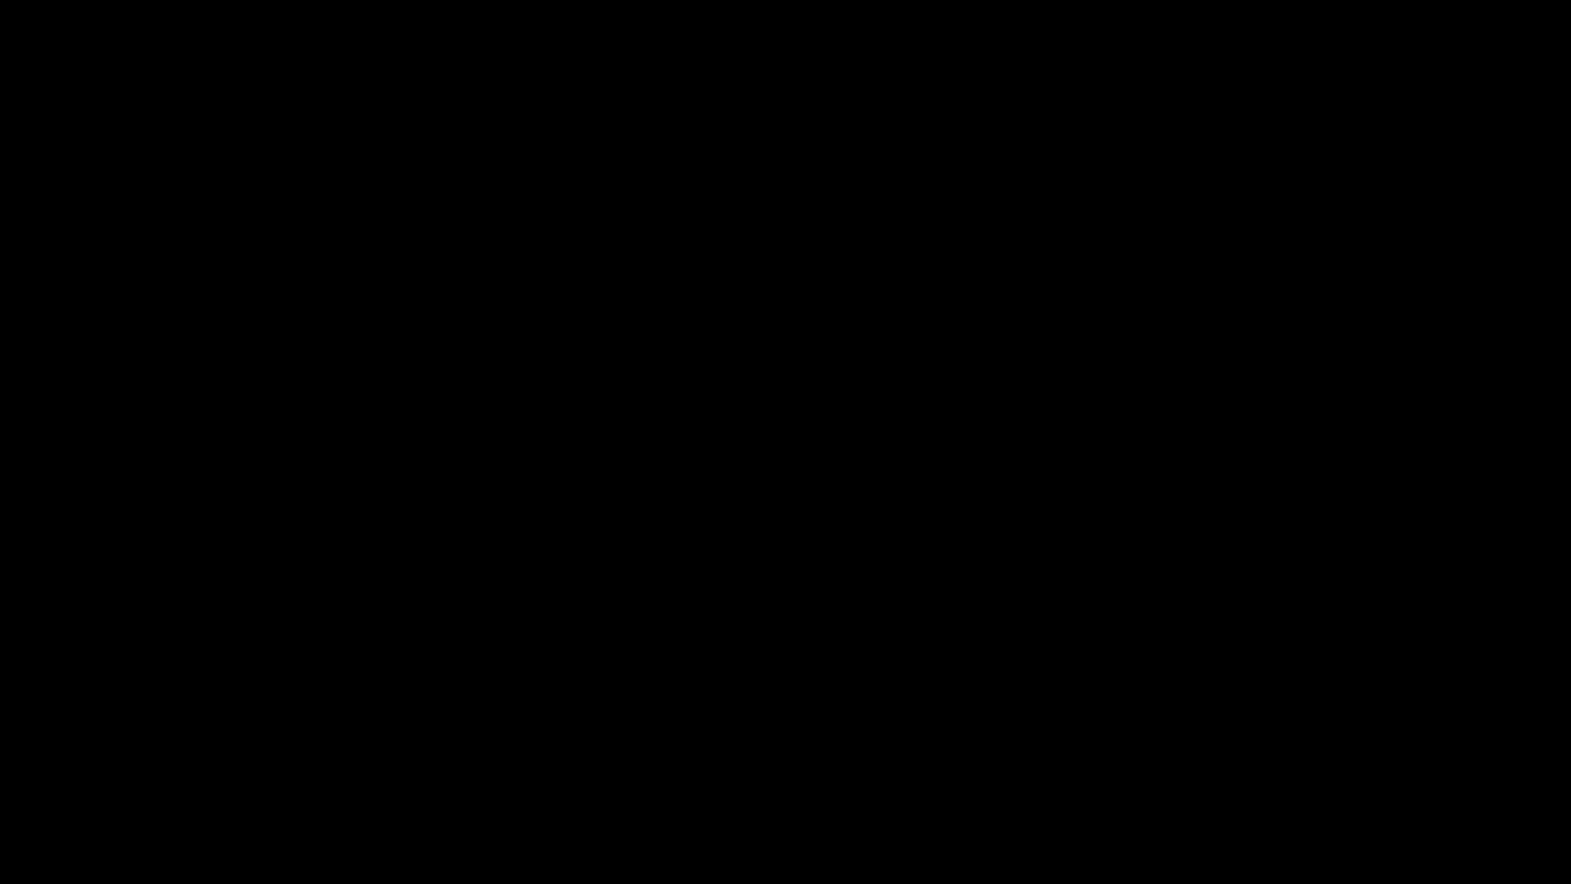